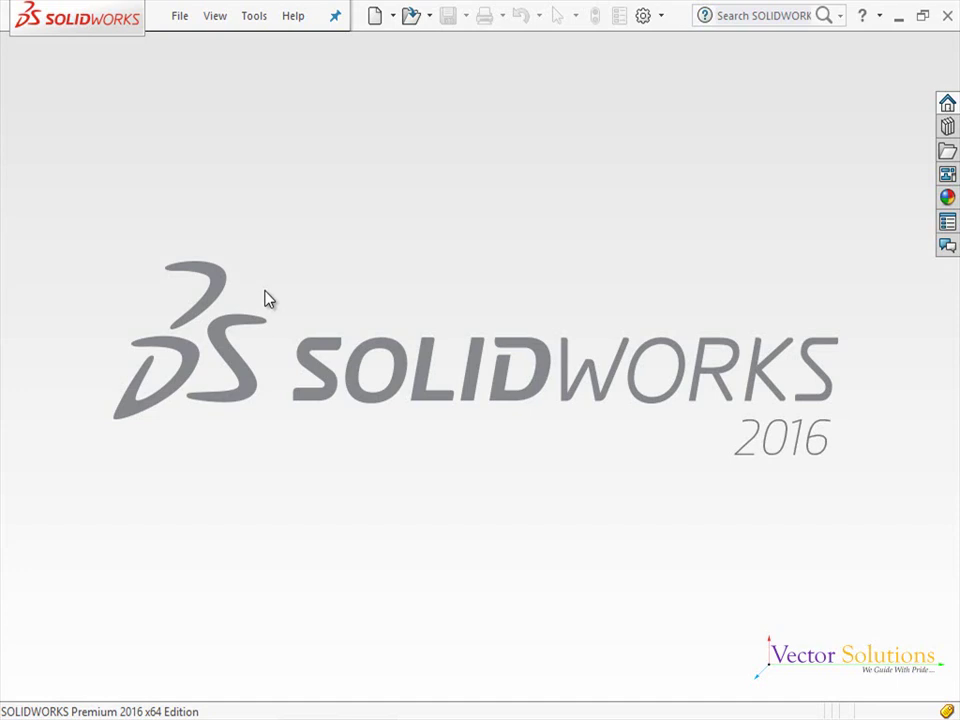
Create a new assembly document from the Assembly template
left_click(375, 16)
left_click(601, 305)
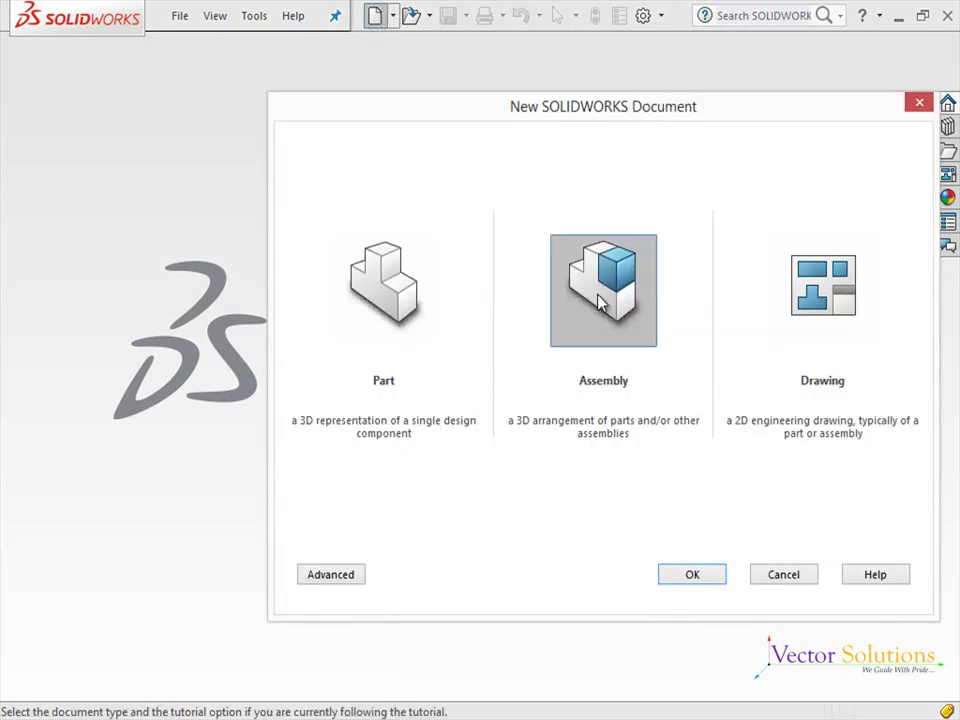
left_click(719, 573)
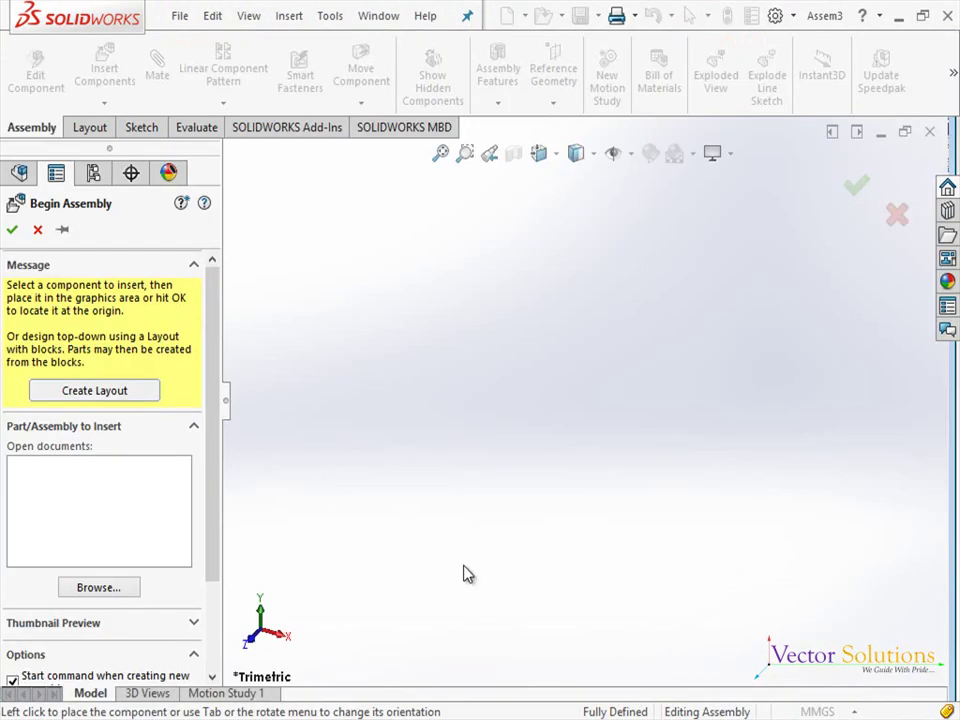
Insert 1-CASTING from the SCREW JACK folder as the fixed first component
left_click(125, 588)
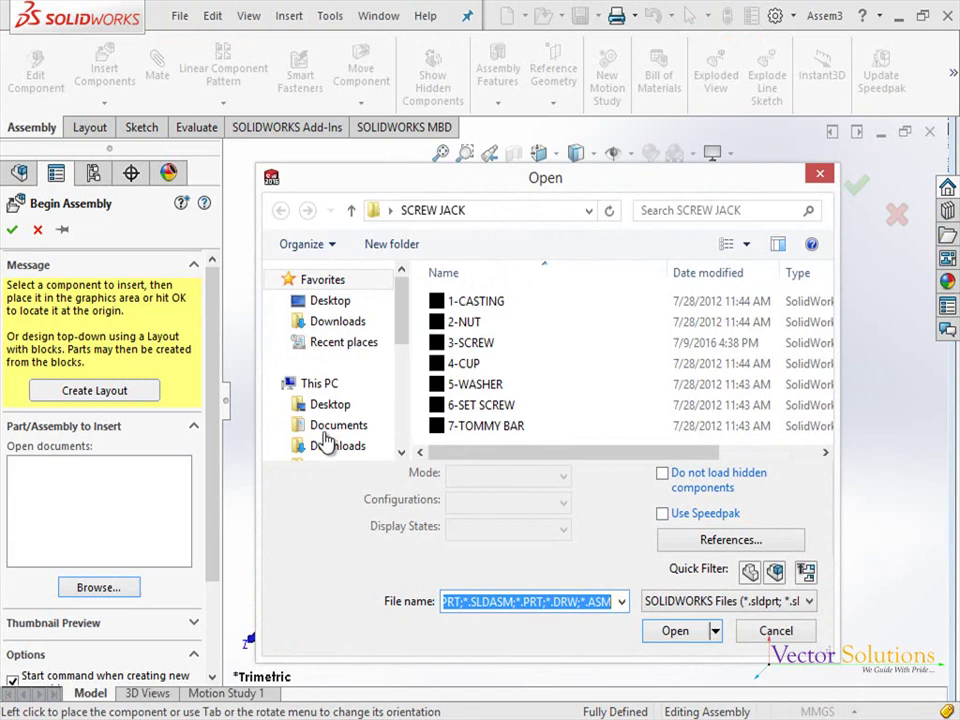
left_click(508, 305)
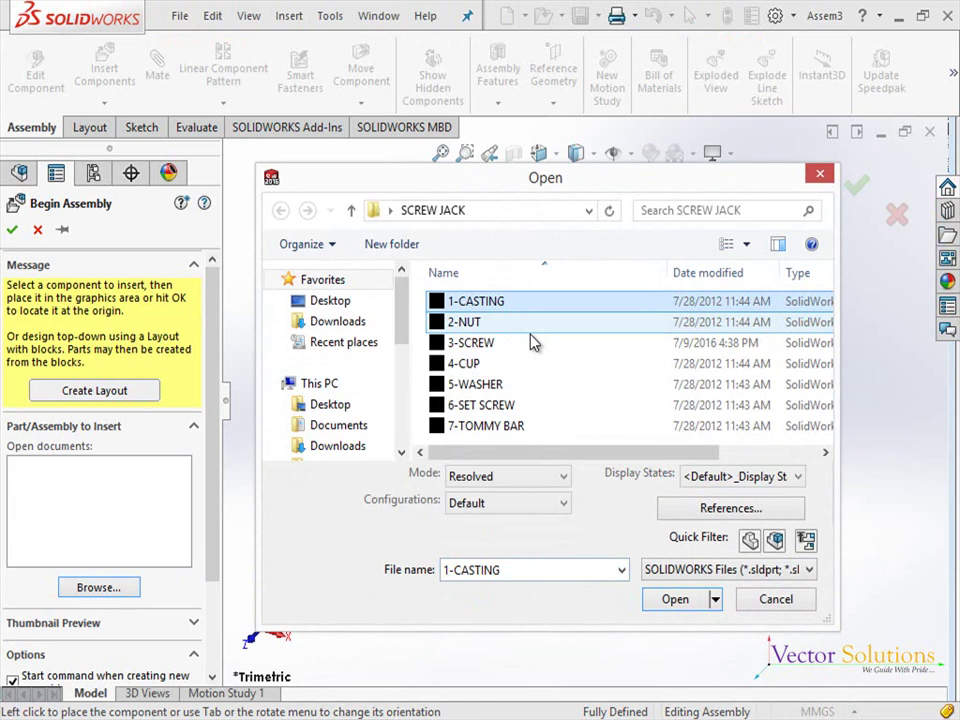
left_click(698, 604)
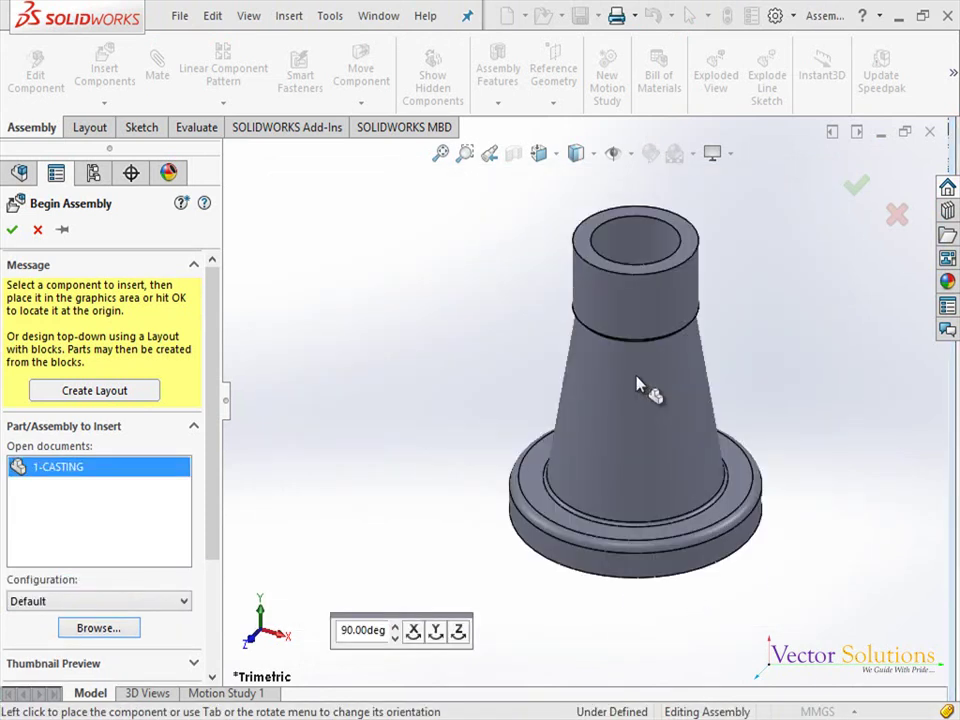
left_click(640, 385)
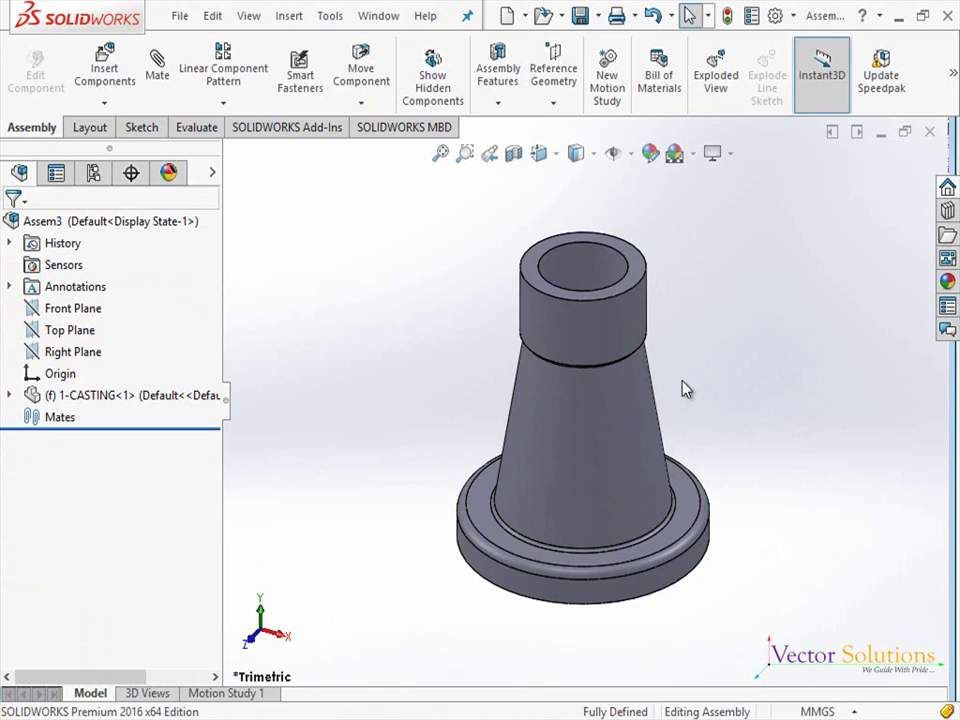
Insert 2-NUT and place it beside the casting
left_click(128, 86)
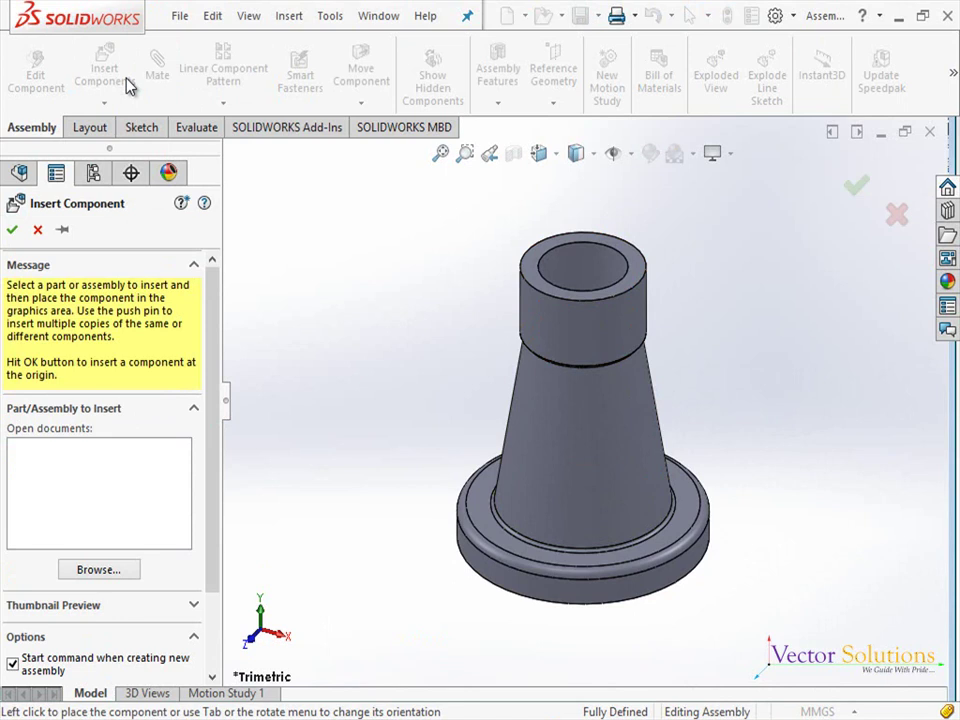
left_click(105, 572)
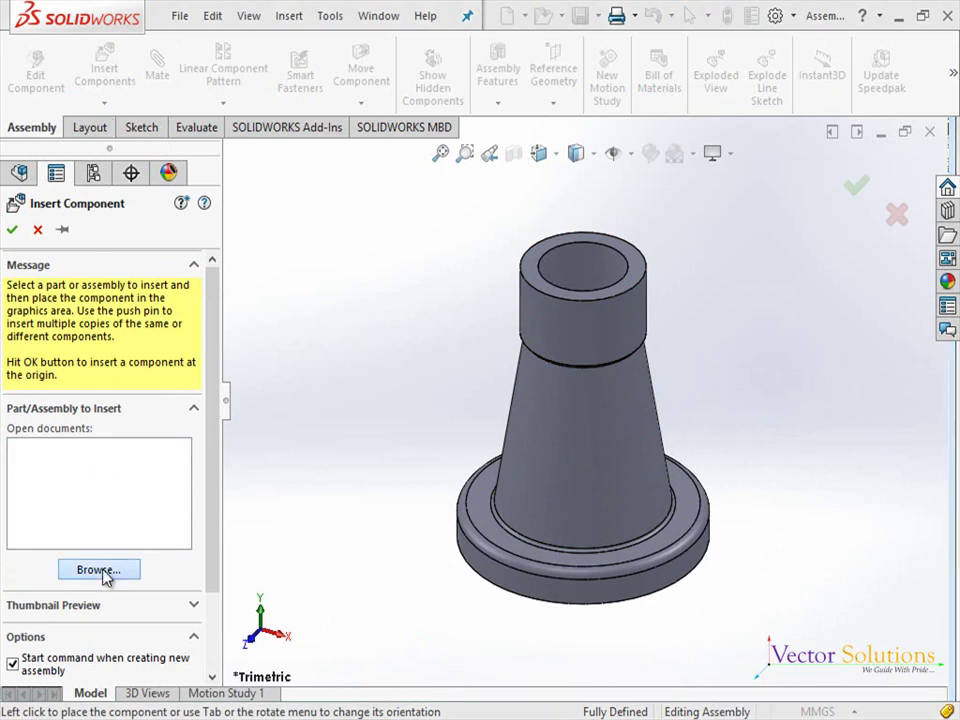
left_click(466, 321)
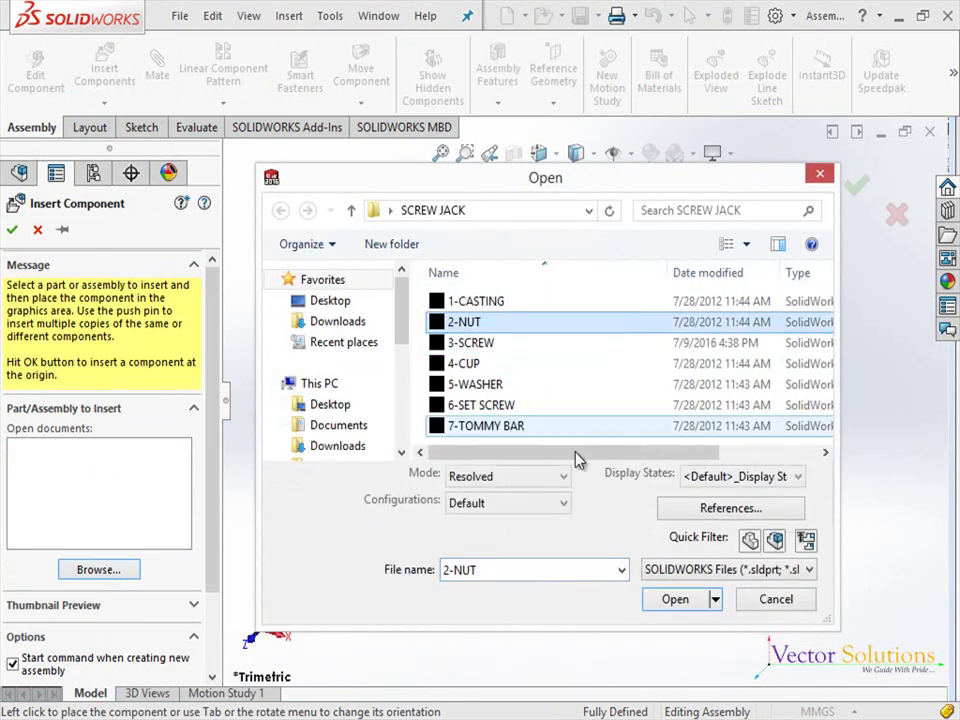
left_click(675, 630)
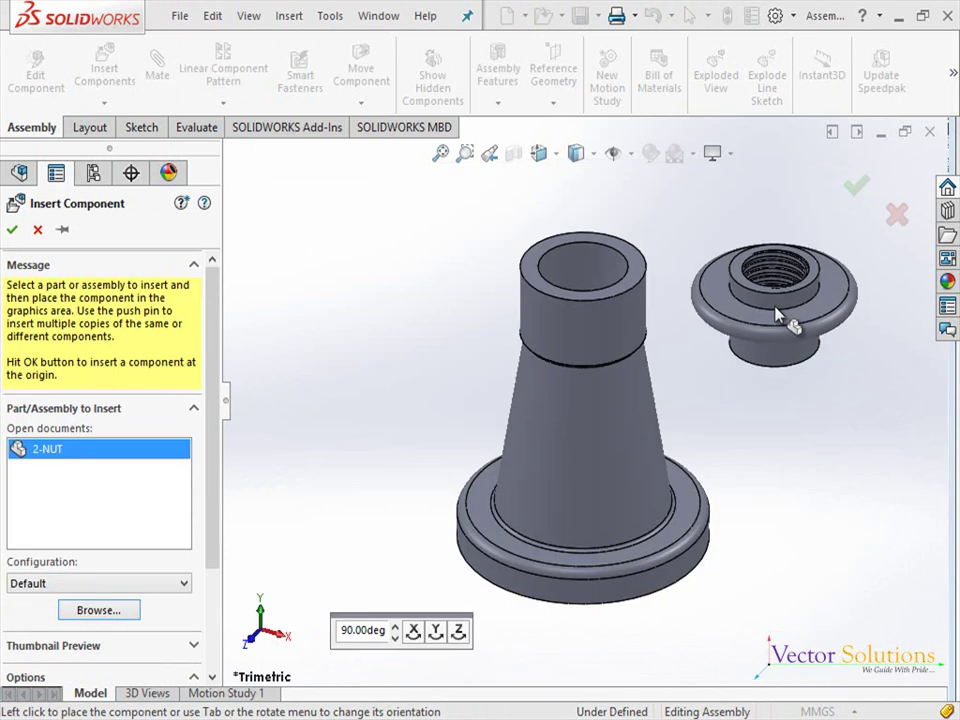
left_click(782, 318)
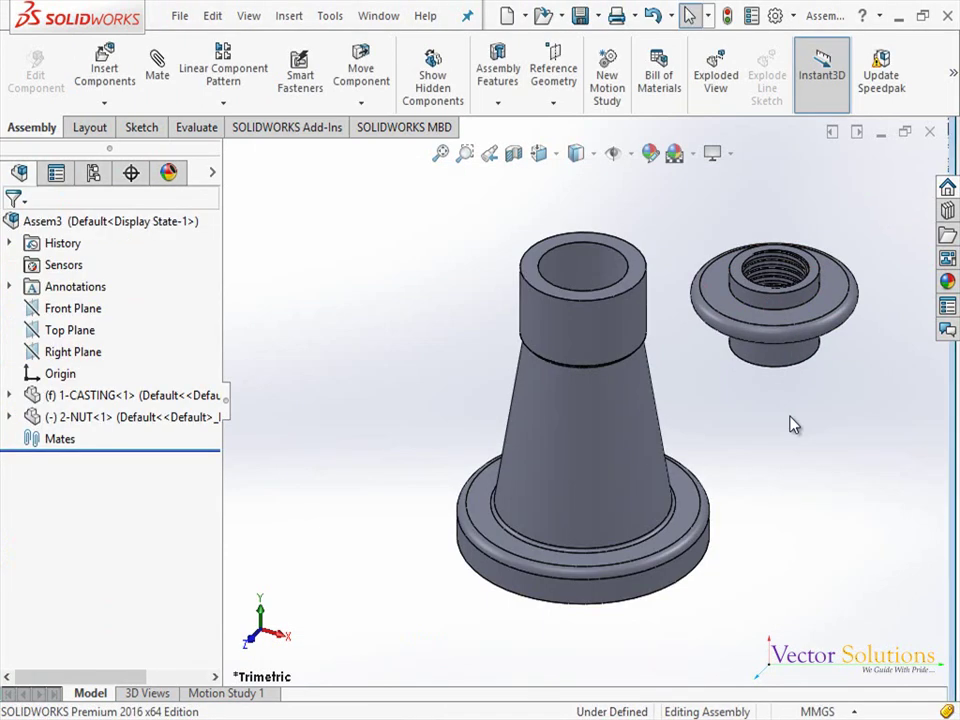
Mate the nut's underside coincident with the casting's top face
left_click(157, 62)
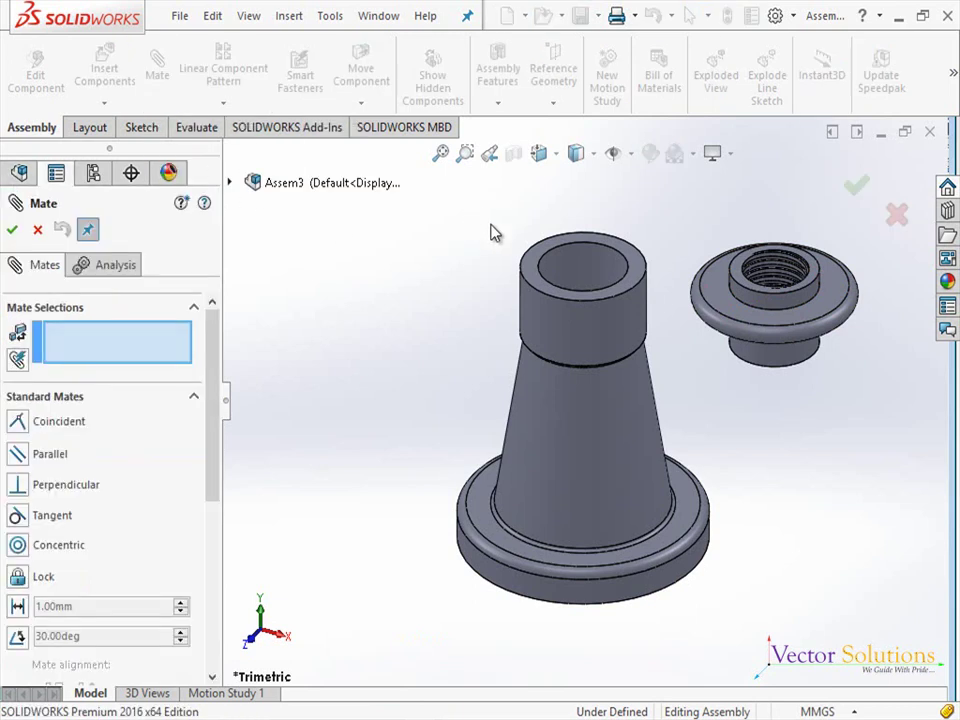
left_click(531, 268)
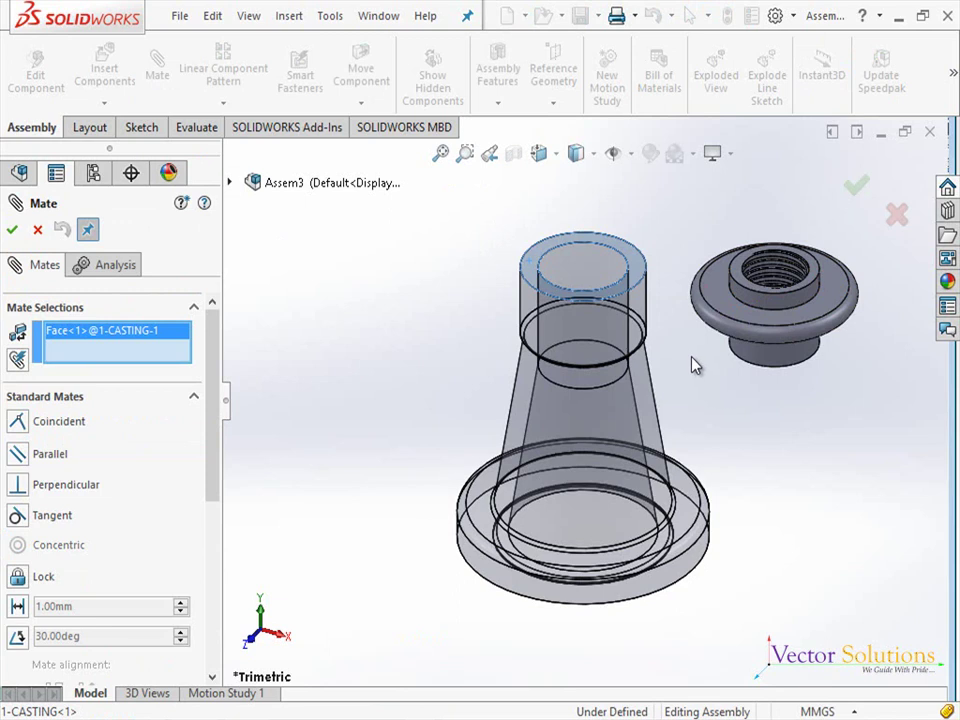
middle_click_drag(696, 366, 722, 236)
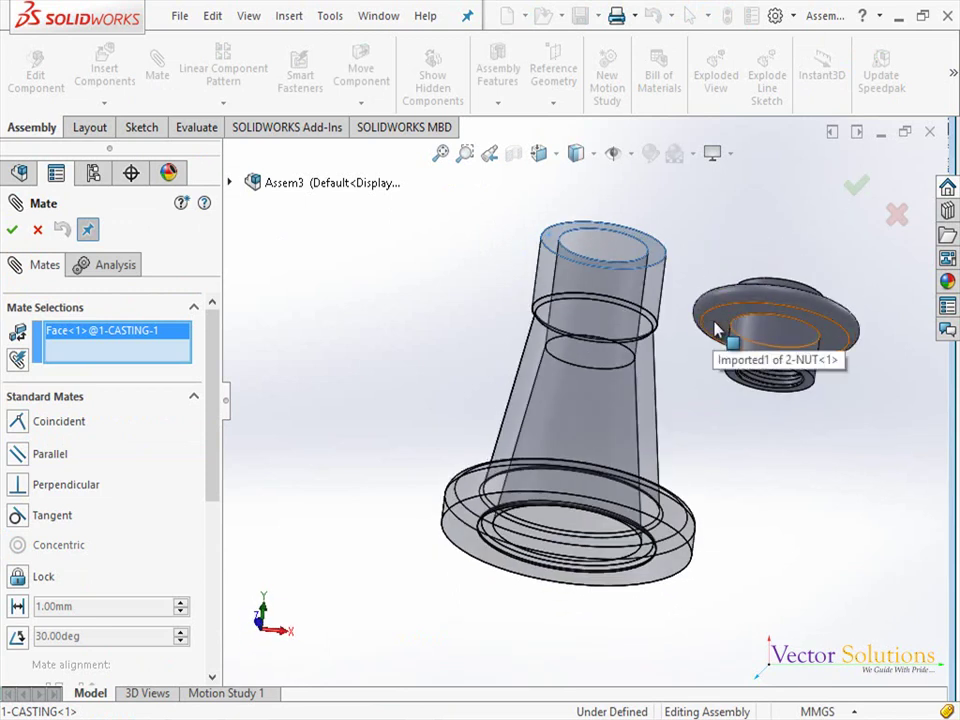
left_click(716, 330)
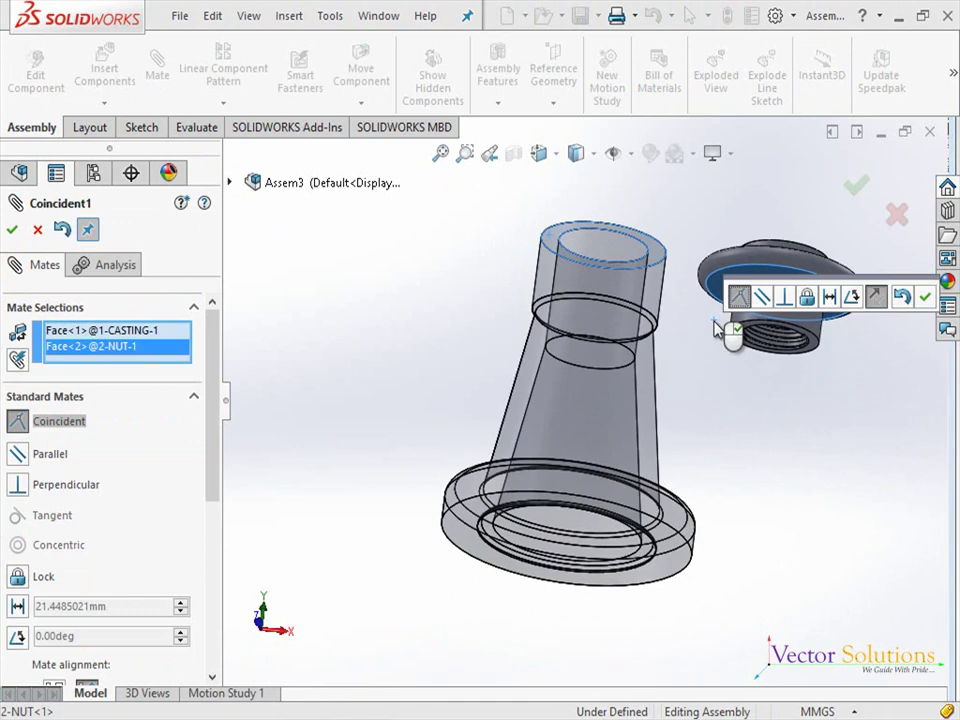
right_click(716, 330)
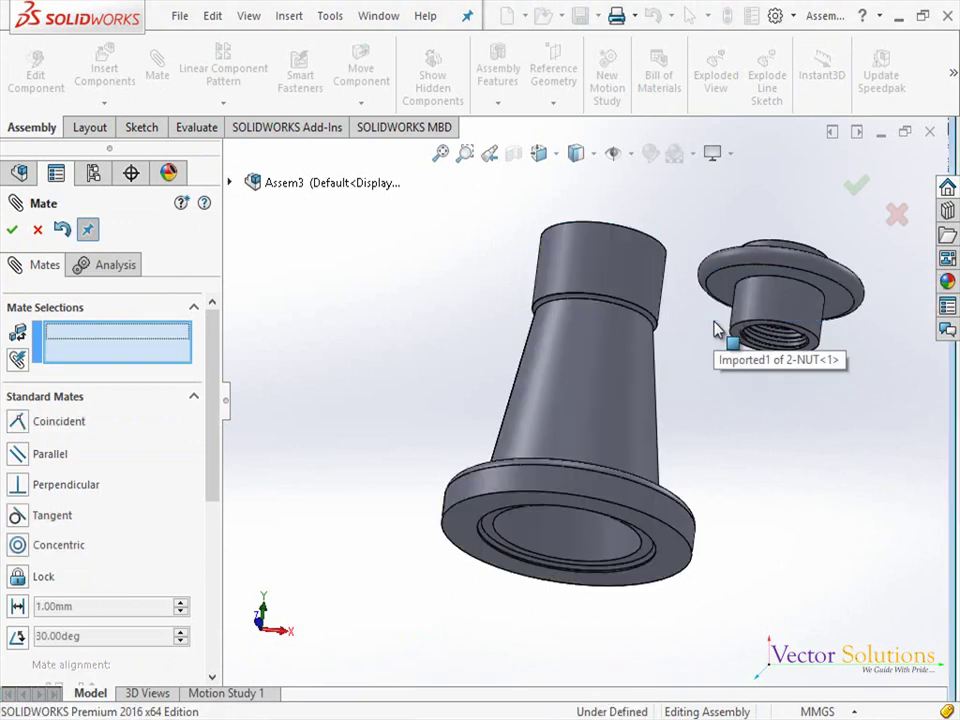
Make the nut concentric with the casting's upper cylindrical face
left_click(658, 278)
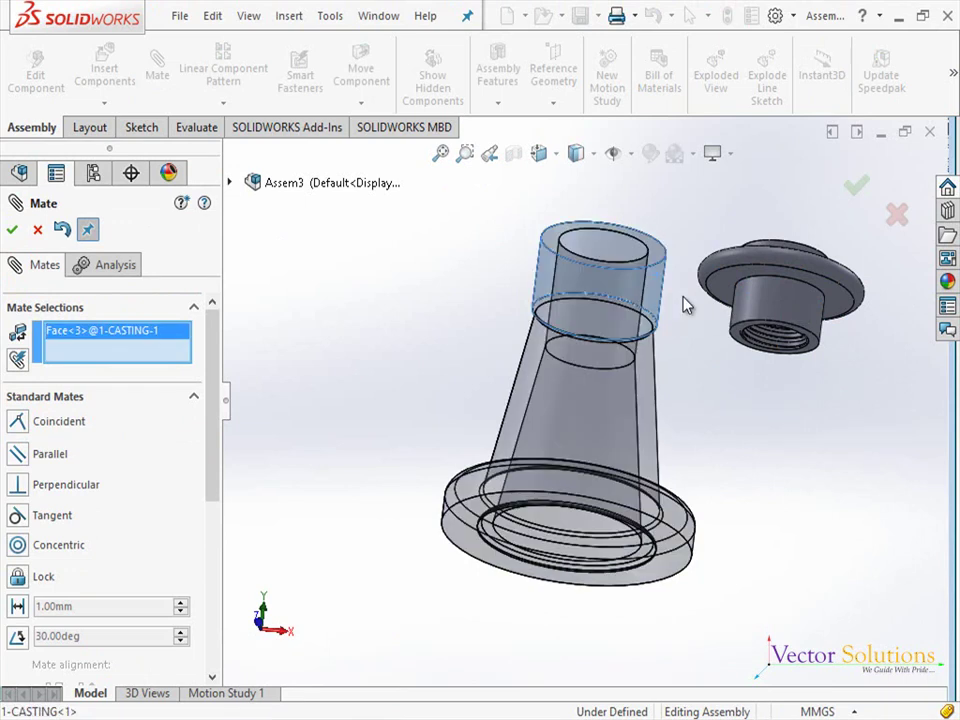
left_click(751, 306)
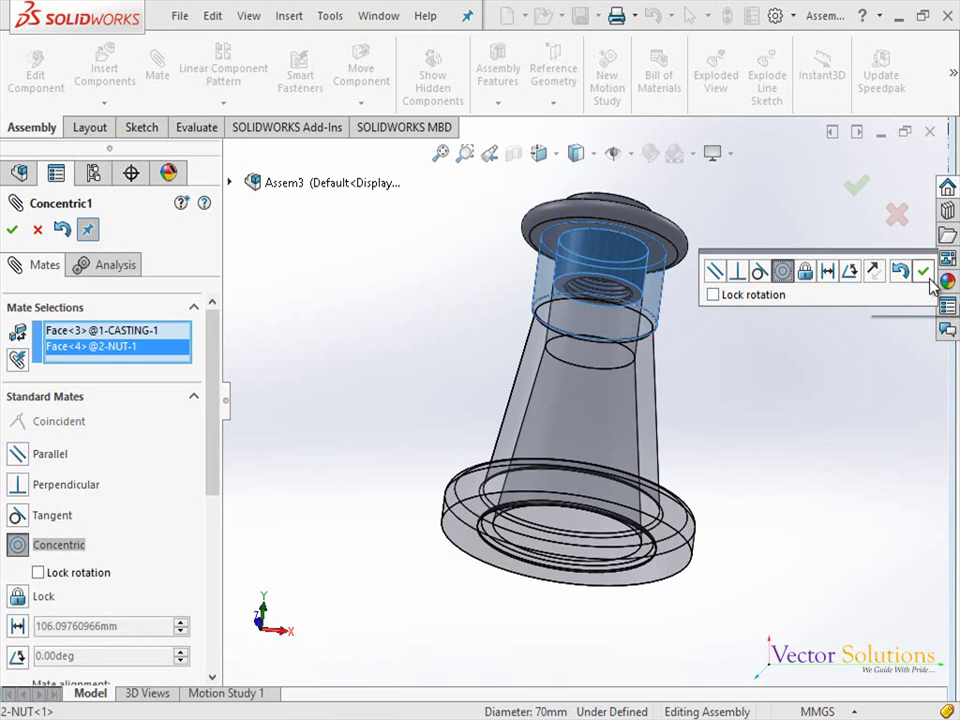
left_click(923, 271)
left_click(854, 190)
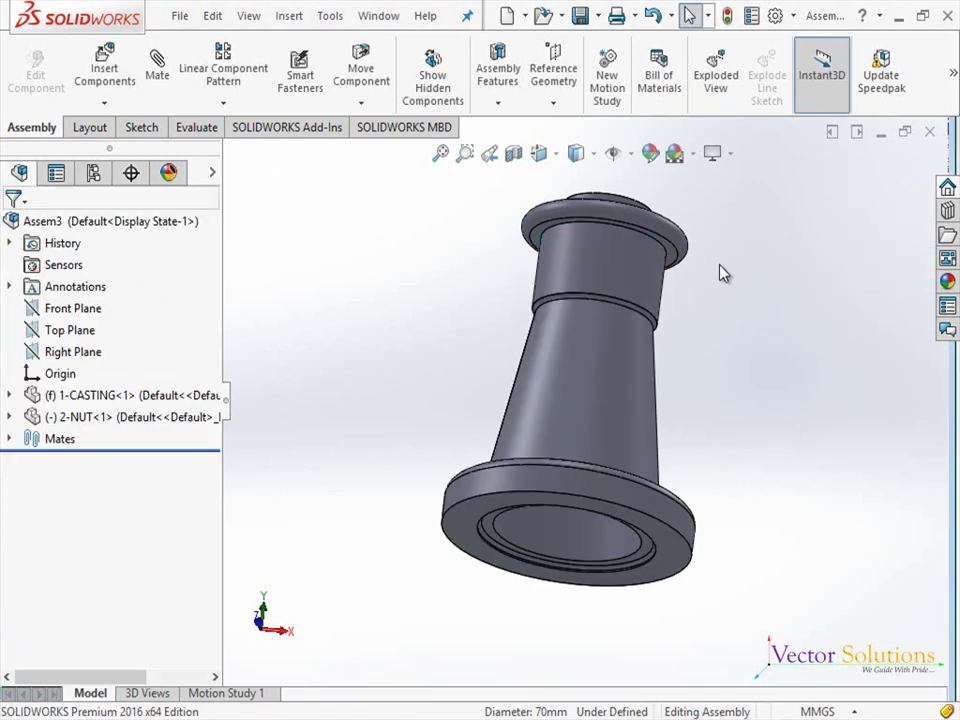
mouse_move(707, 277)
middle_mouse_down()
mouse_move(692, 279)
mouse_move(686, 360)
mouse_move(701, 407)
mouse_move(543, 453)
middle_mouse_up()
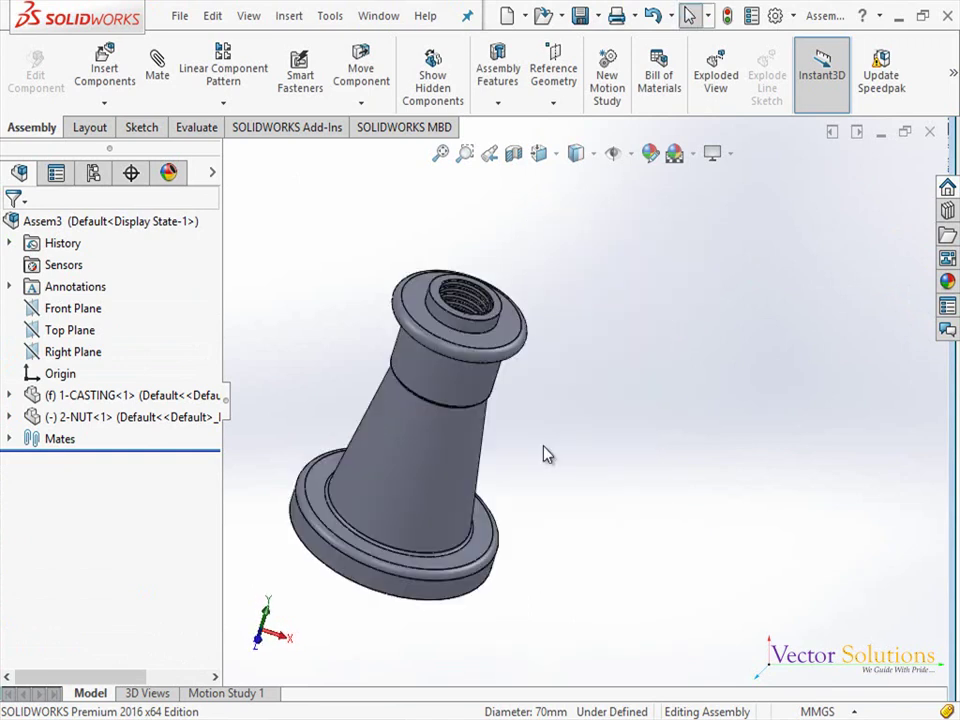
Insert 3-SCREW and leave it floating beside the casting
left_click(122, 84)
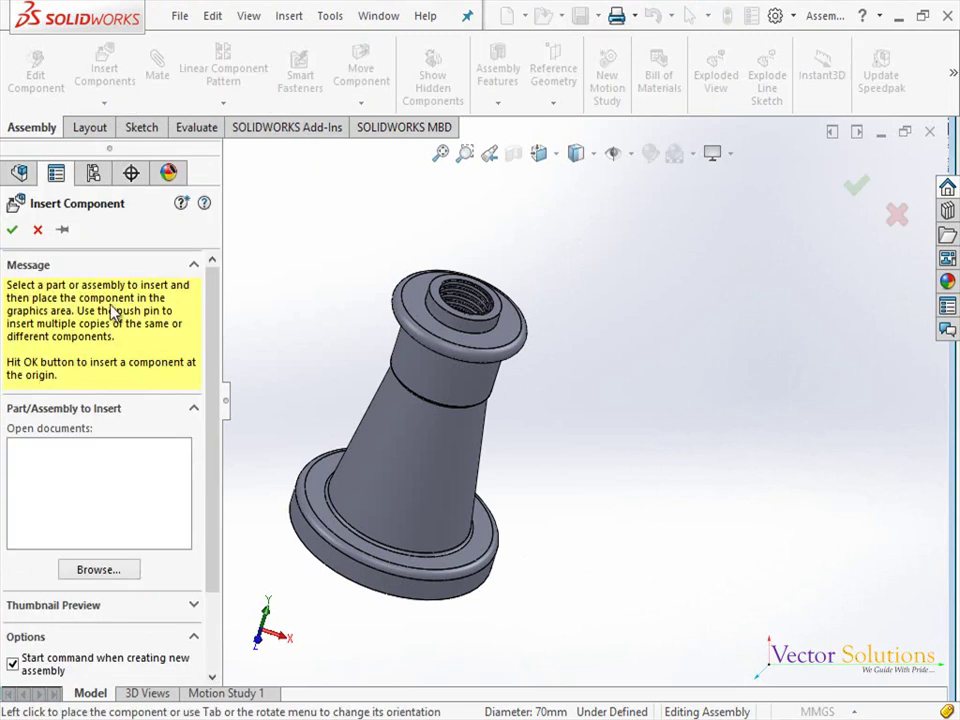
left_click(111, 566)
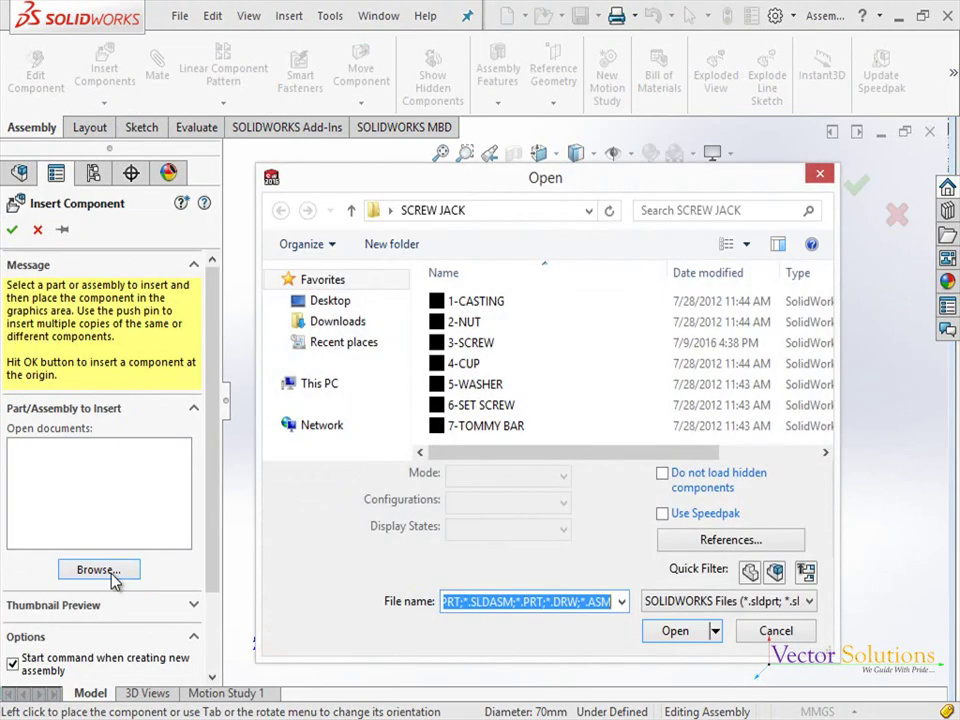
left_click(470, 342)
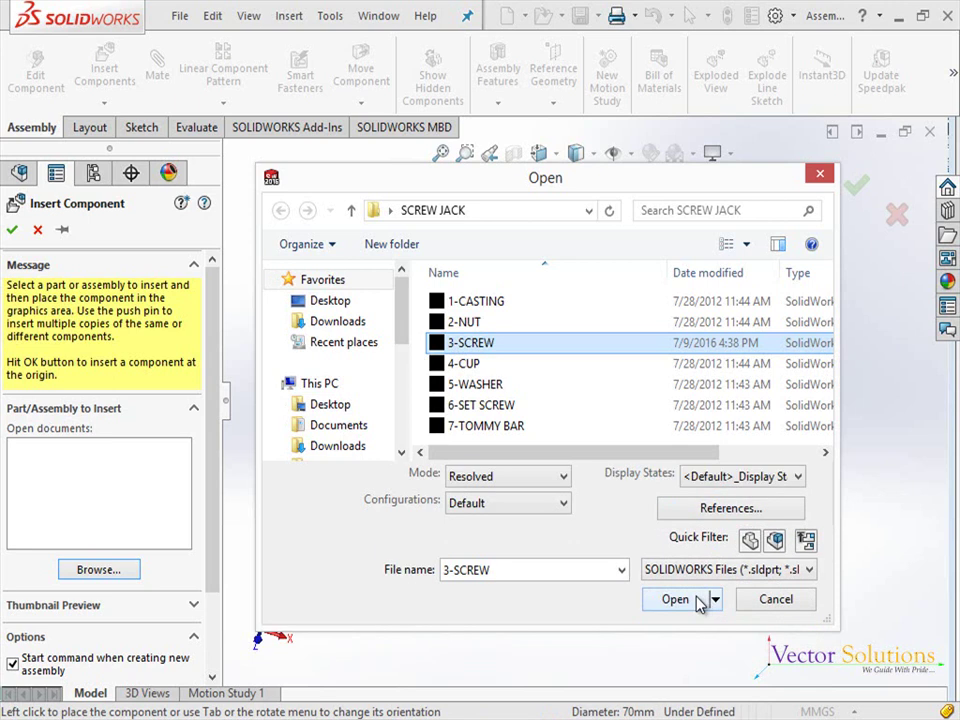
left_click(676, 599)
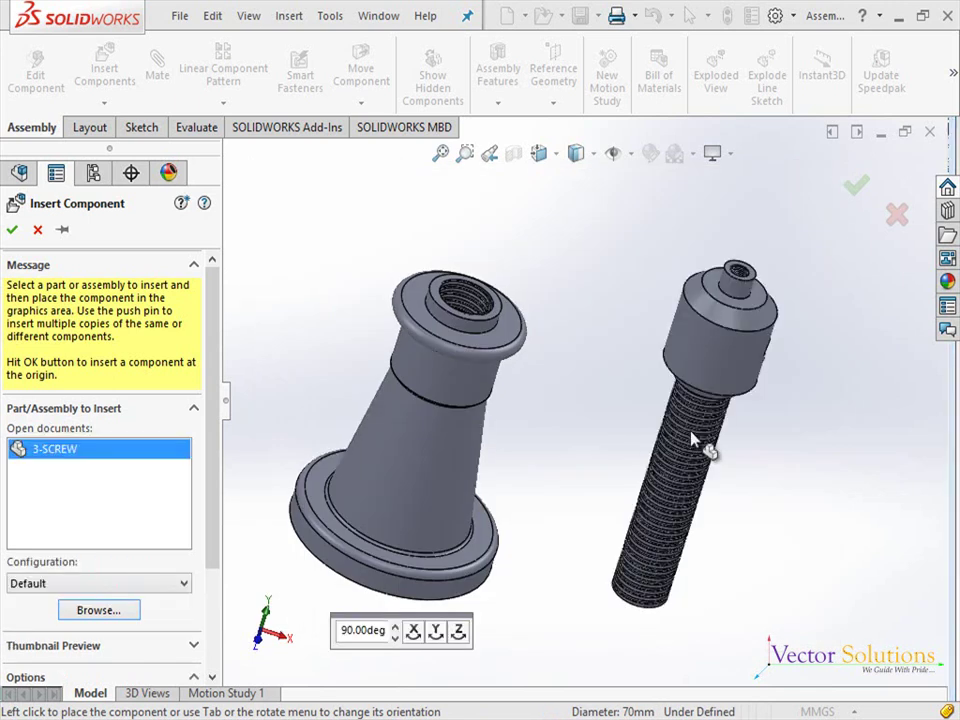
left_click(700, 445)
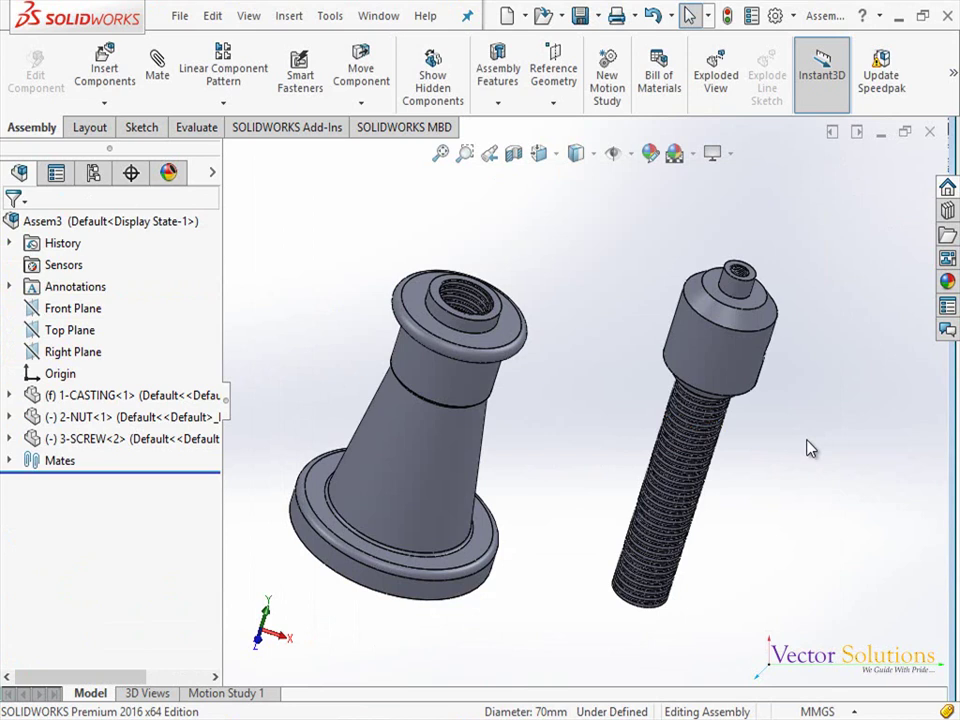
Mate the screw's cylindrical face concentric with the casting's bore
left_click(163, 105)
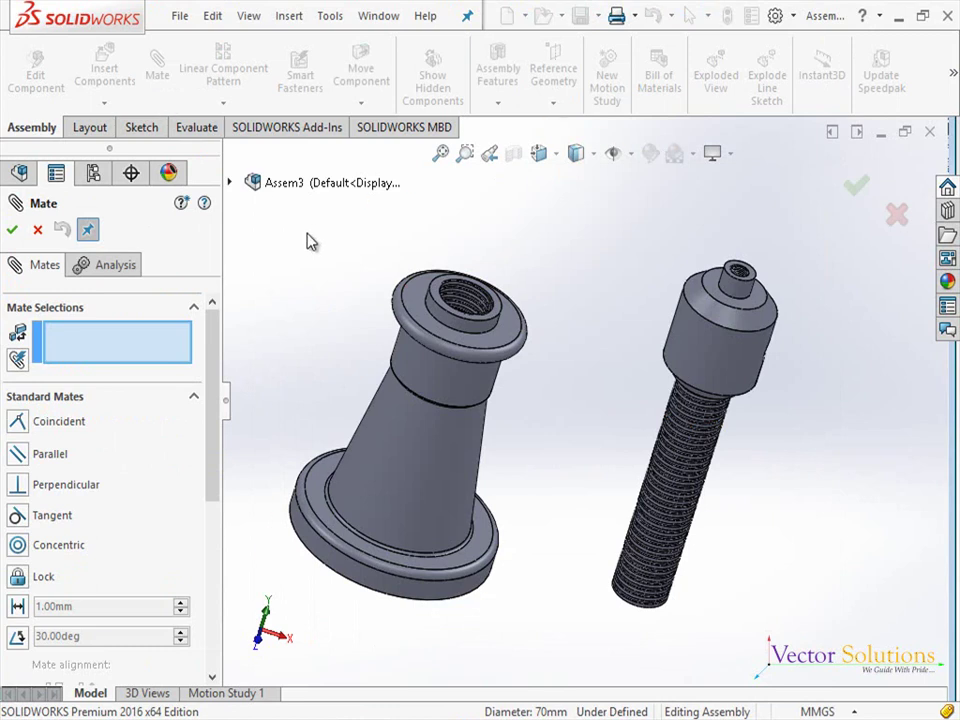
left_click(412, 370)
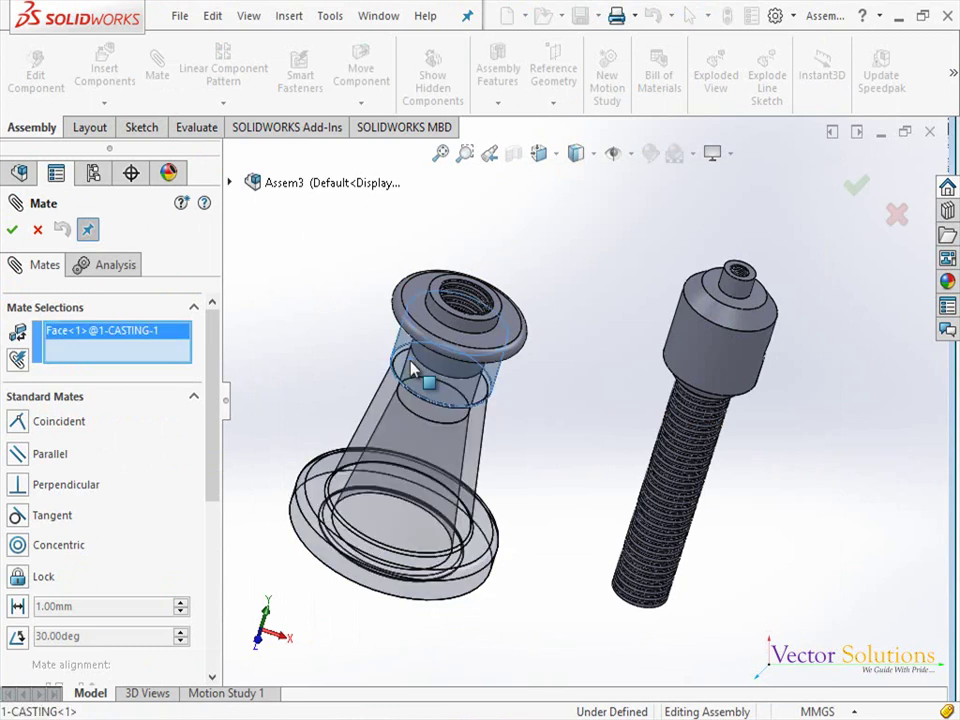
left_click(679, 345)
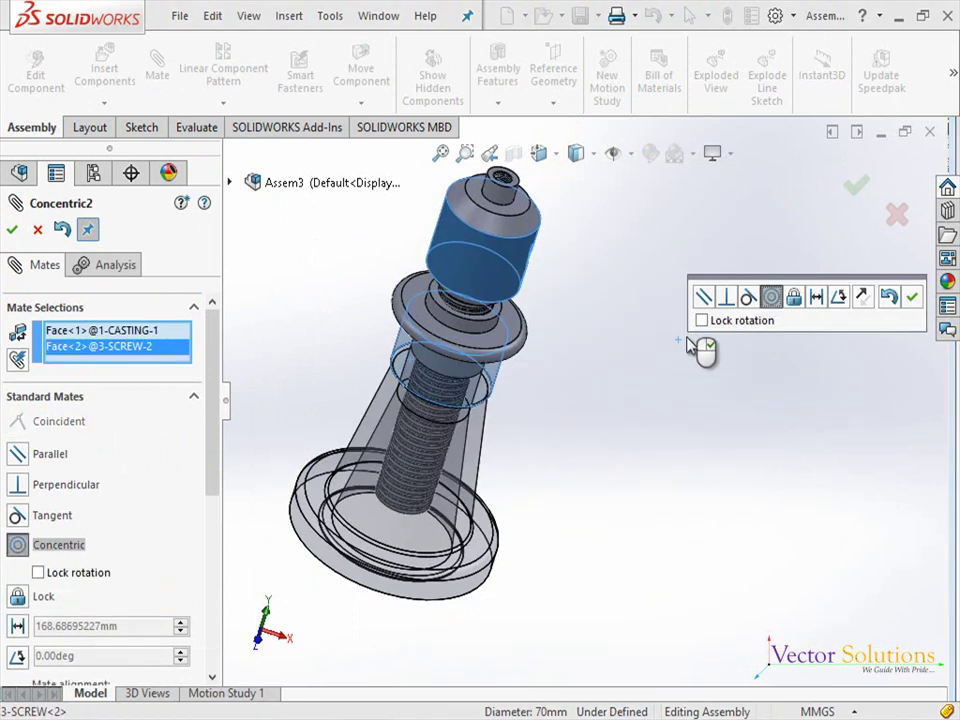
left_click(911, 296)
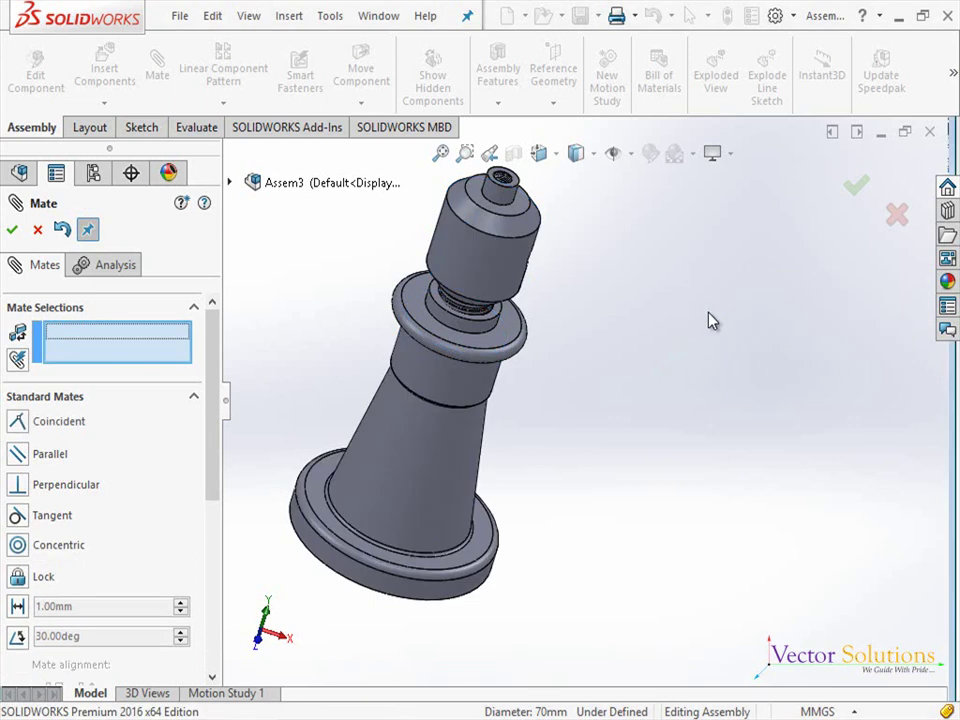
left_click(856, 185)
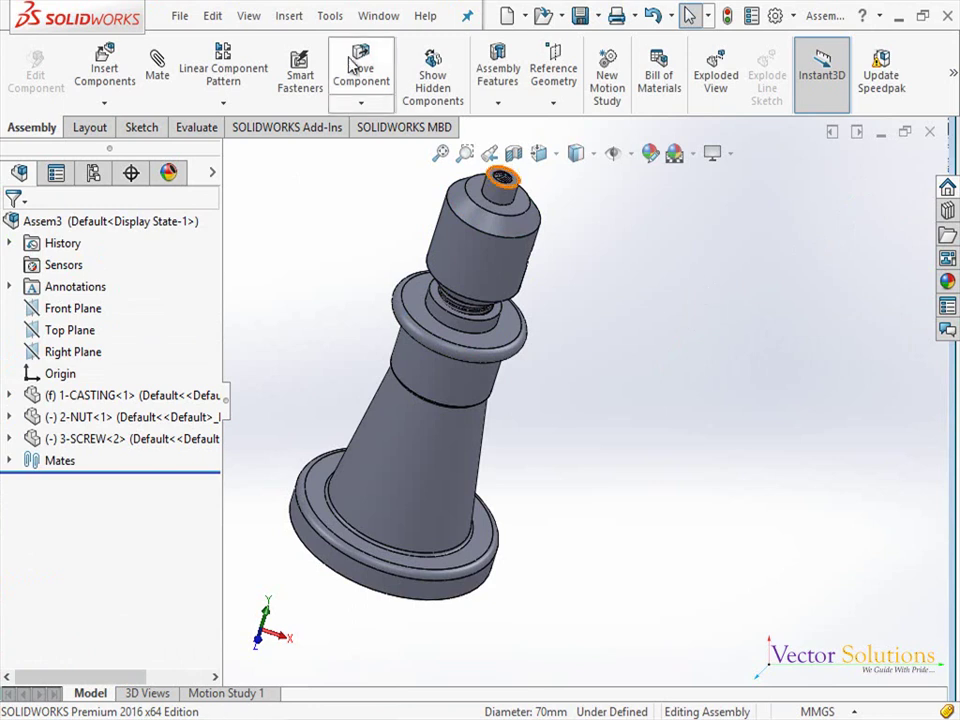
Move the screw up by ΔY 30 mm using Delta XYZ in Move Component
left_click(366, 91)
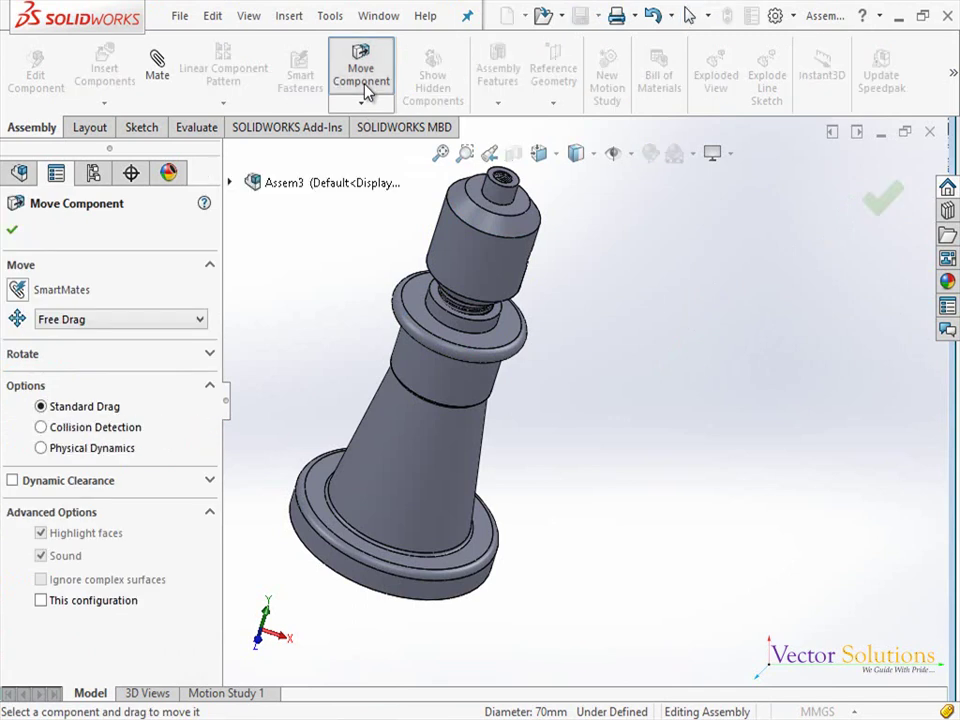
left_click(181, 319)
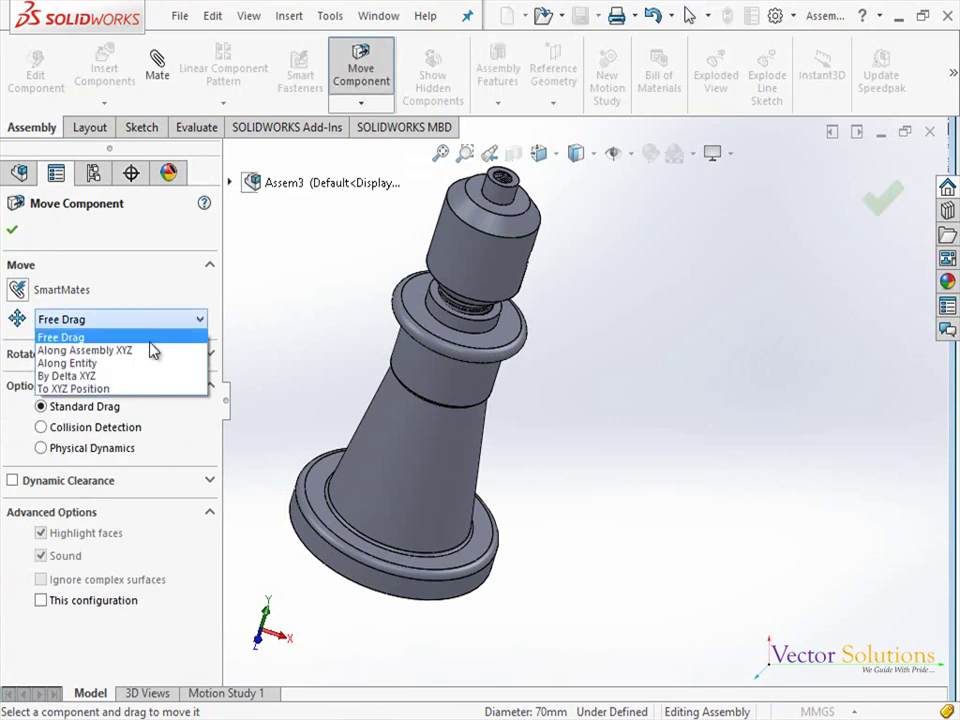
left_click(121, 377)
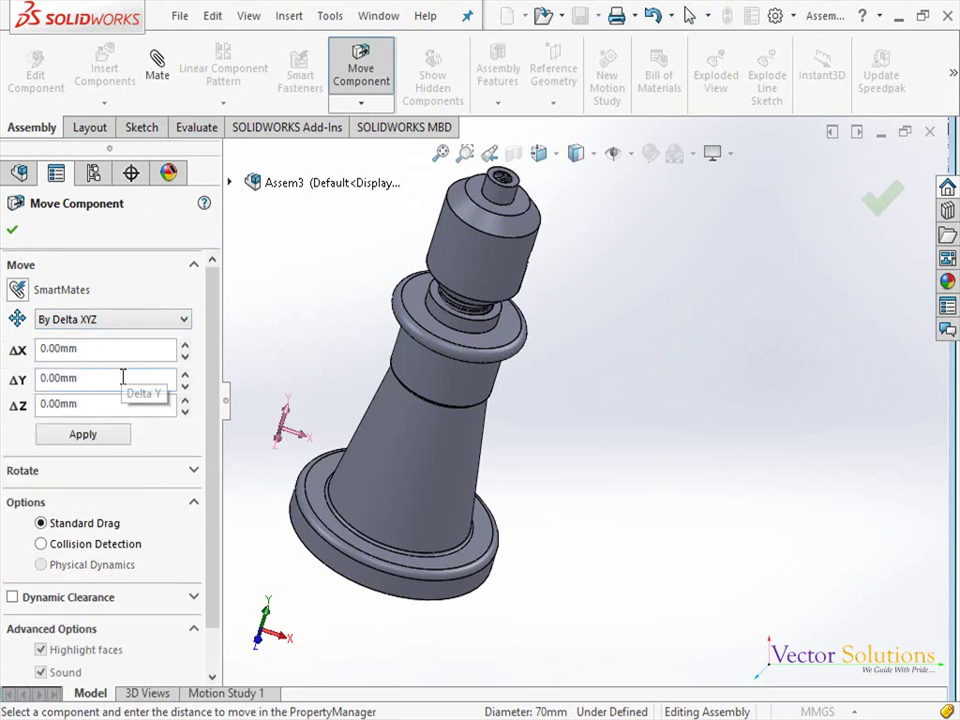
left_click(446, 239)
left_click_drag(96, 377, 26, 380)
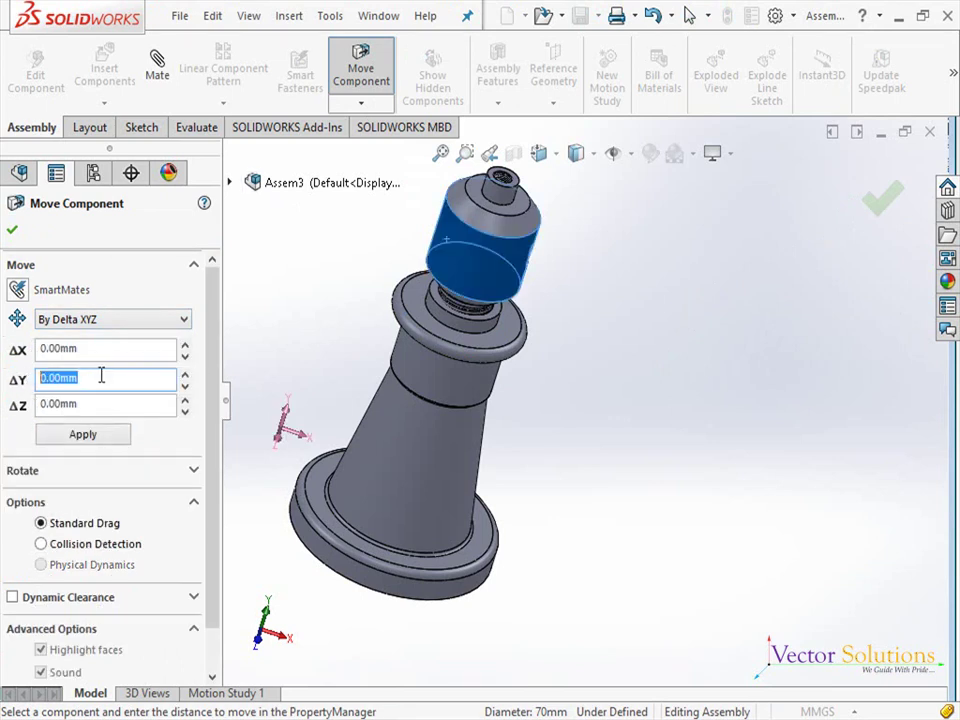
type("30")
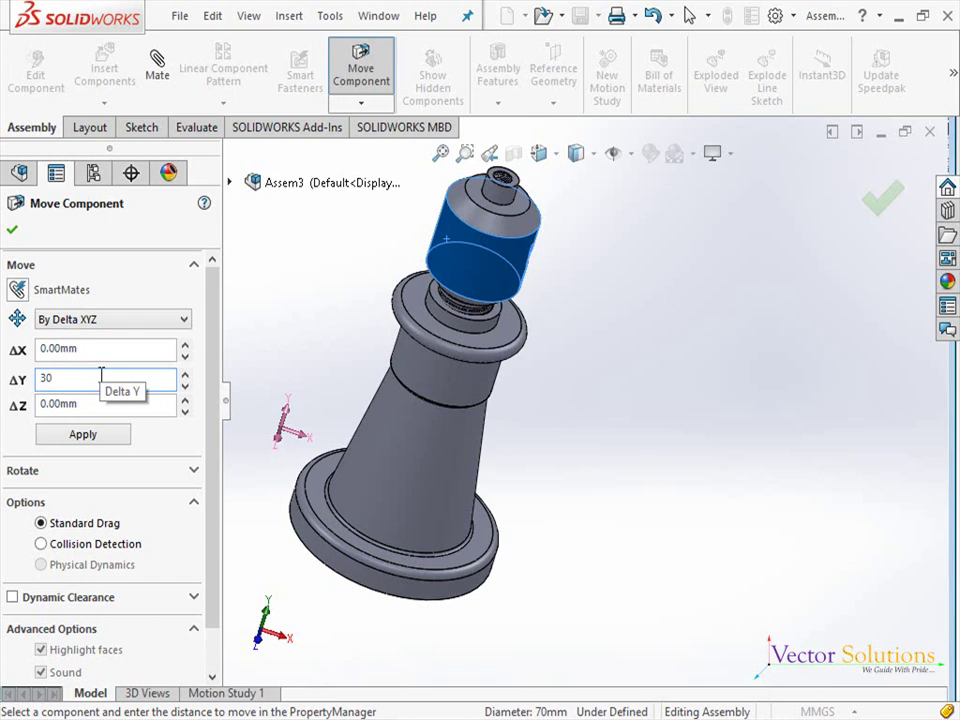
left_click(125, 440)
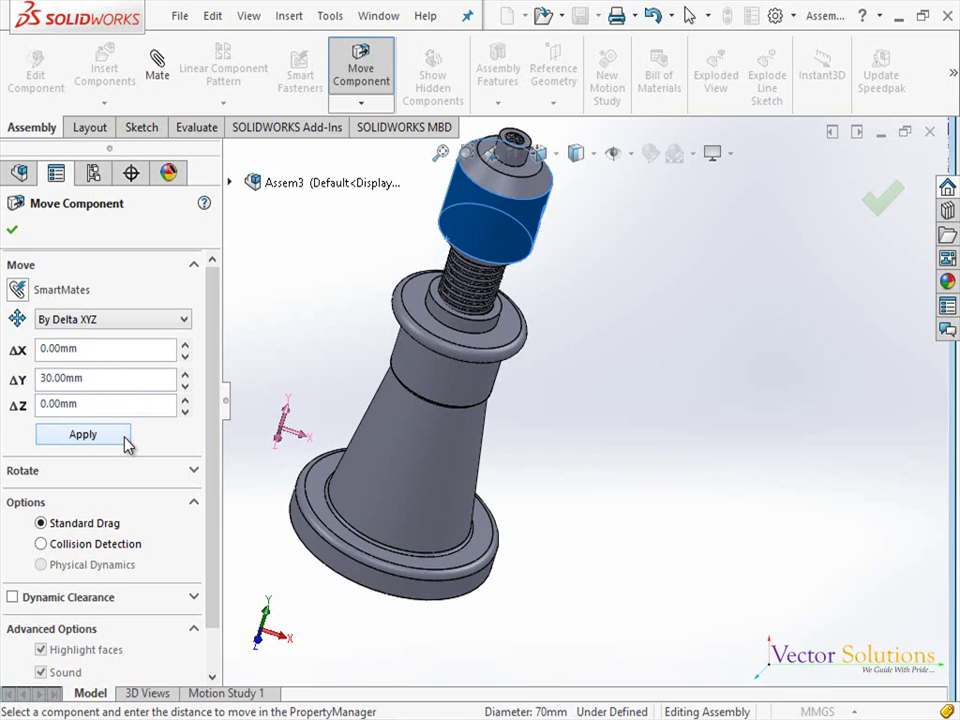
left_click(882, 199)
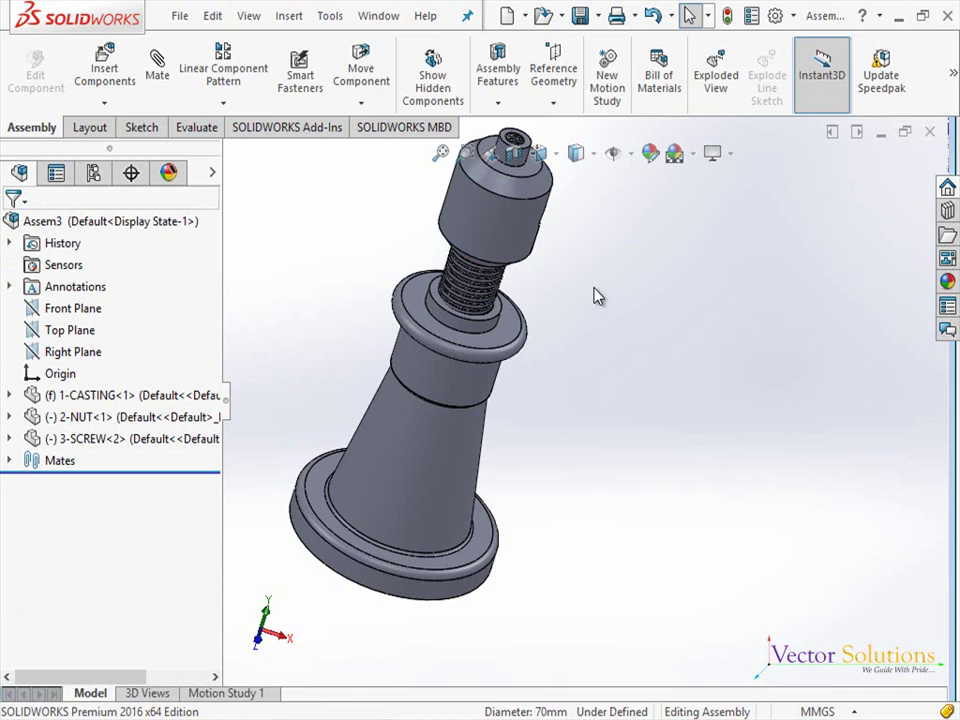
Insert 4-CUP and place it to the right of the screw
middle_click_drag(597, 296, 612, 407, "ctrl")
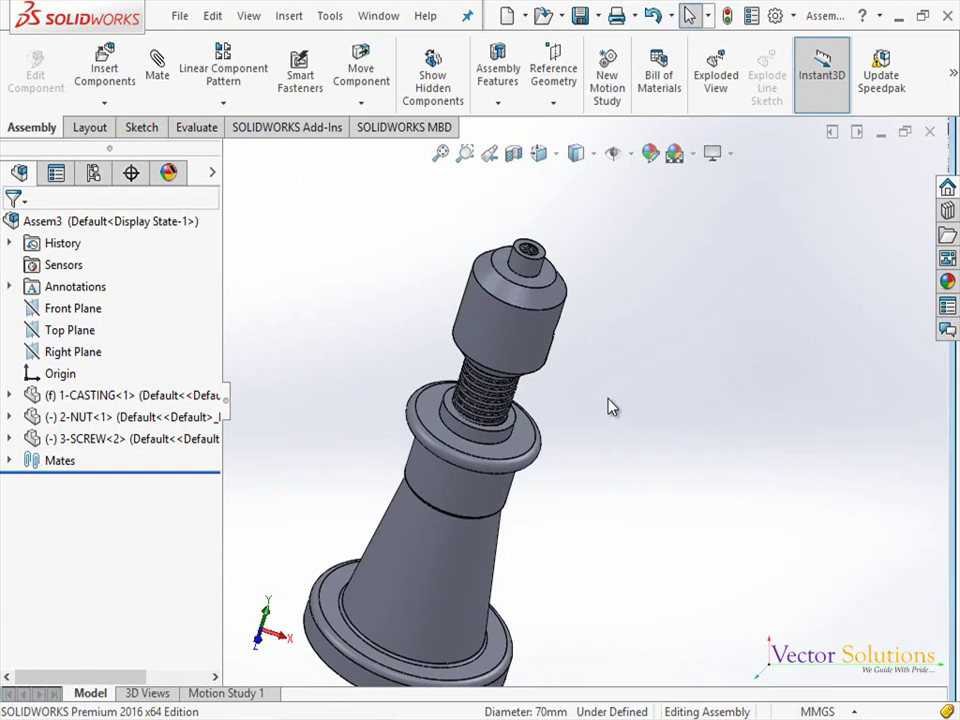
left_click(100, 68)
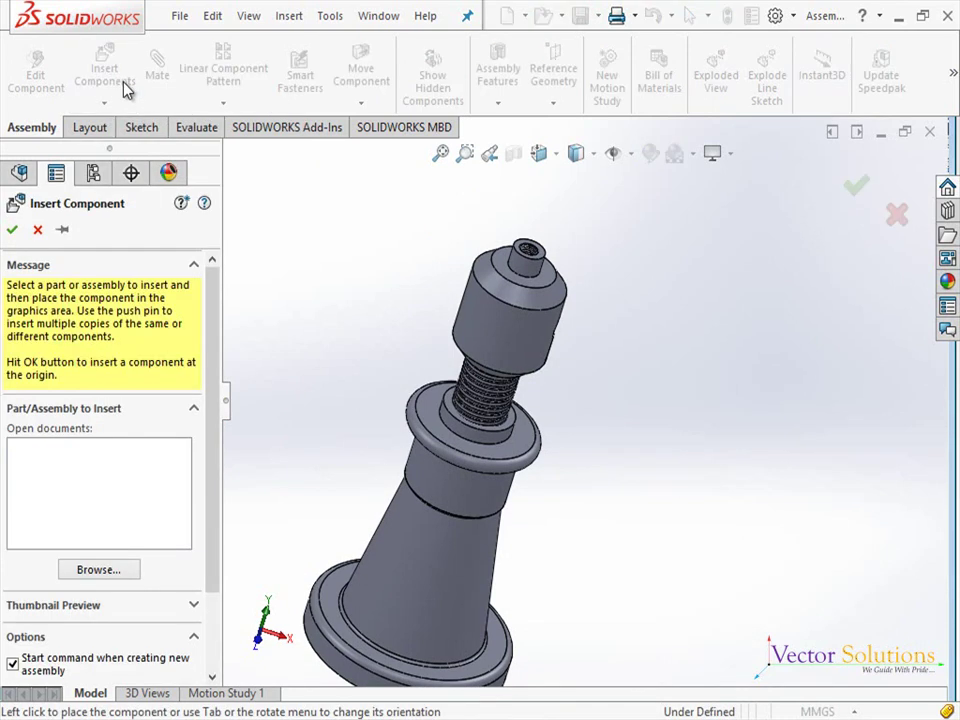
left_click(106, 568)
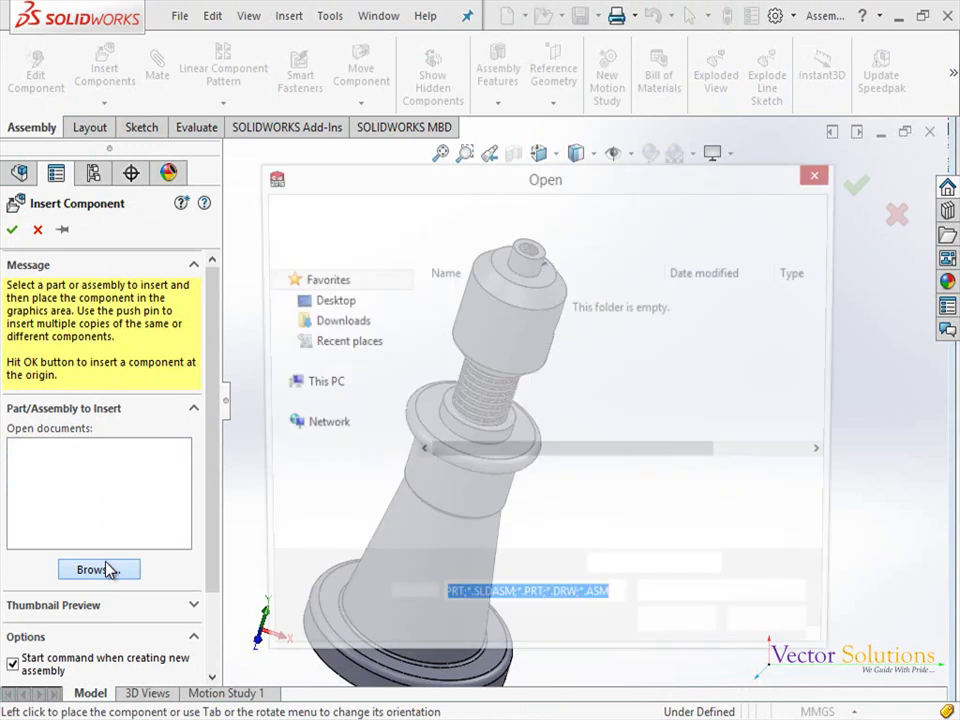
left_click(466, 363)
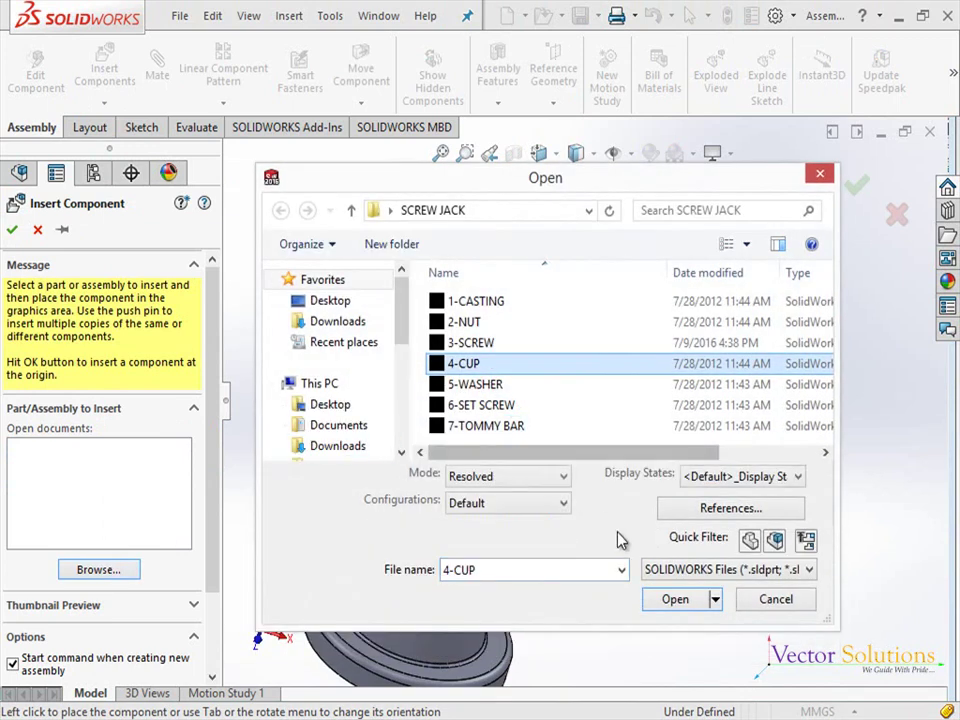
left_click(674, 599)
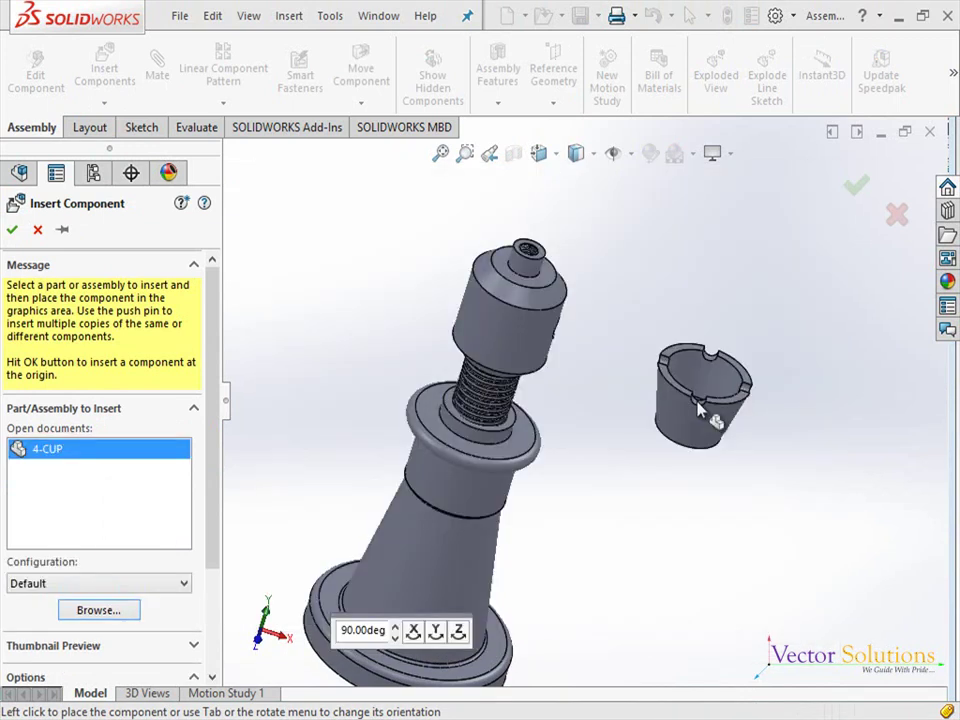
left_click(698, 410)
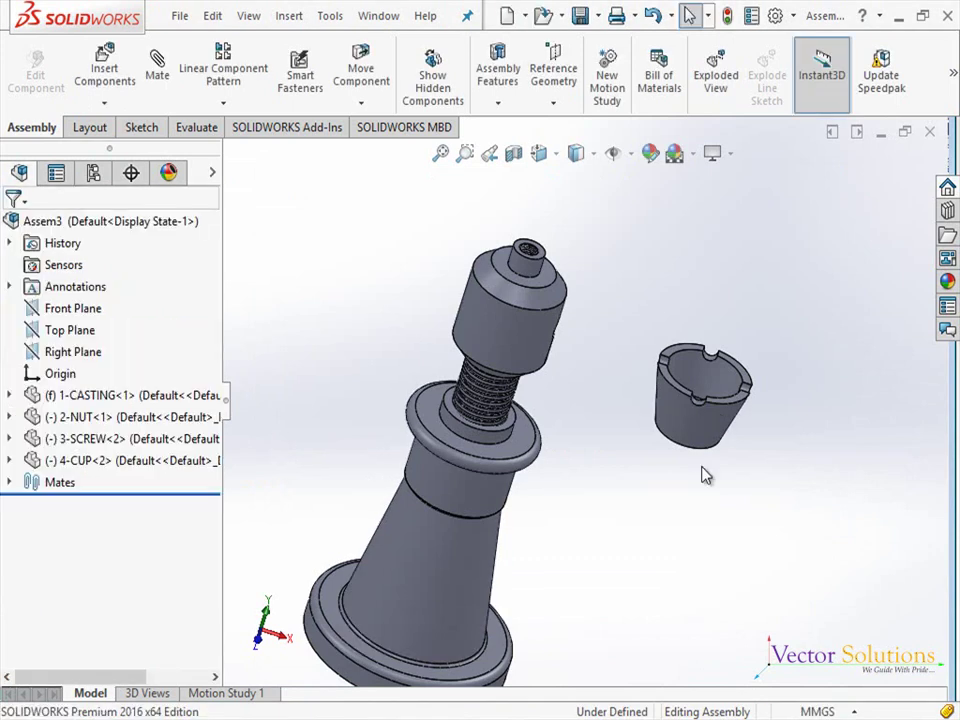
Mate the cup's inner face coincident with the screw's top face
left_click(157, 75)
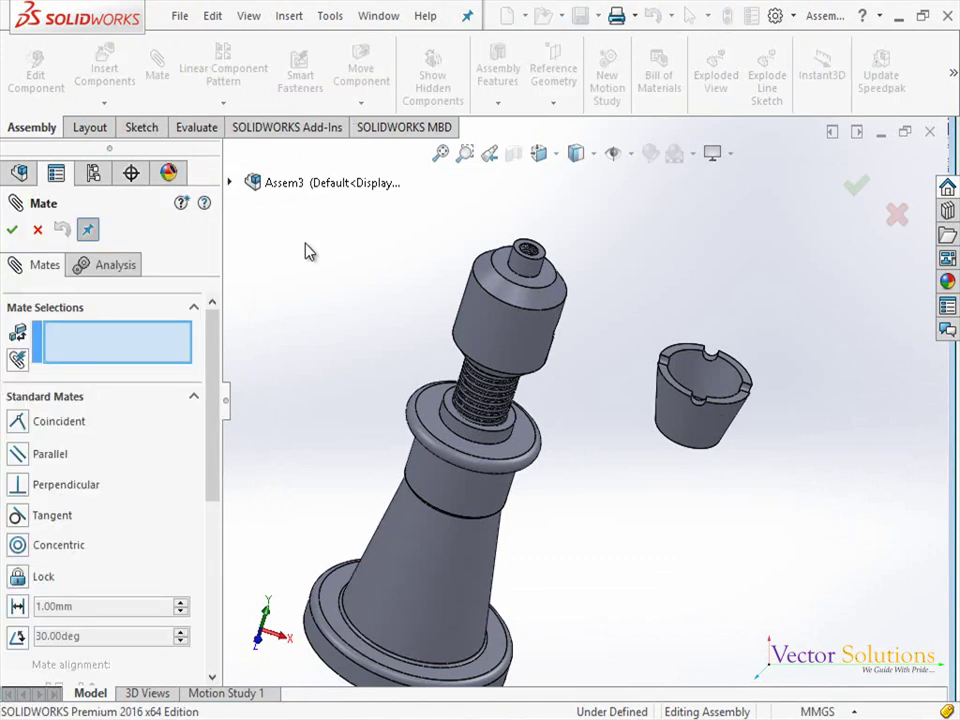
left_click(505, 267)
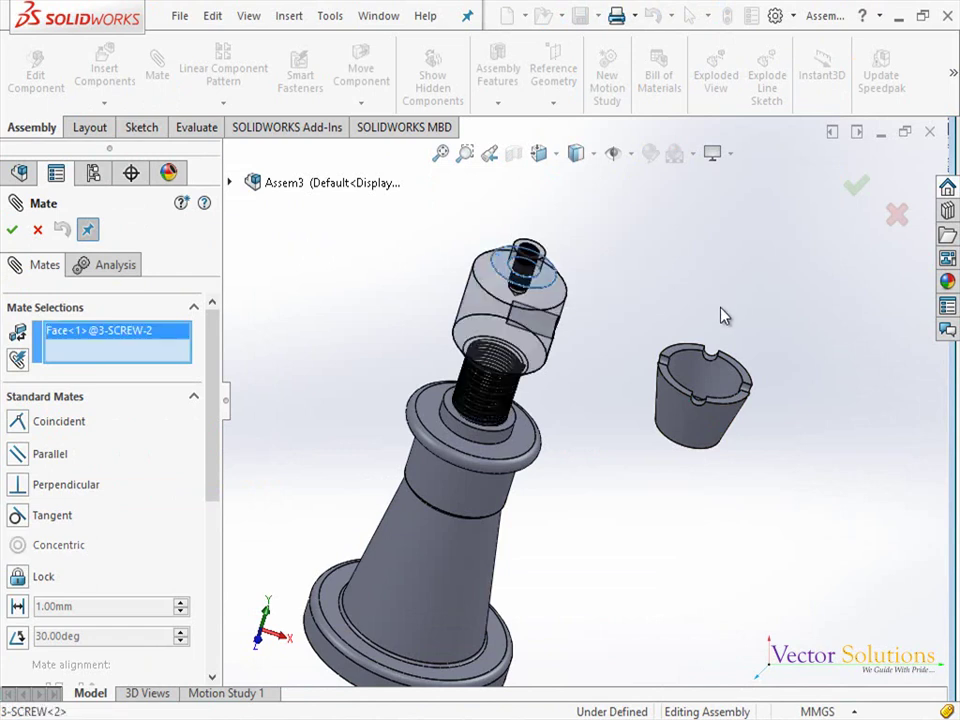
middle_click_drag(724, 316, 778, 186)
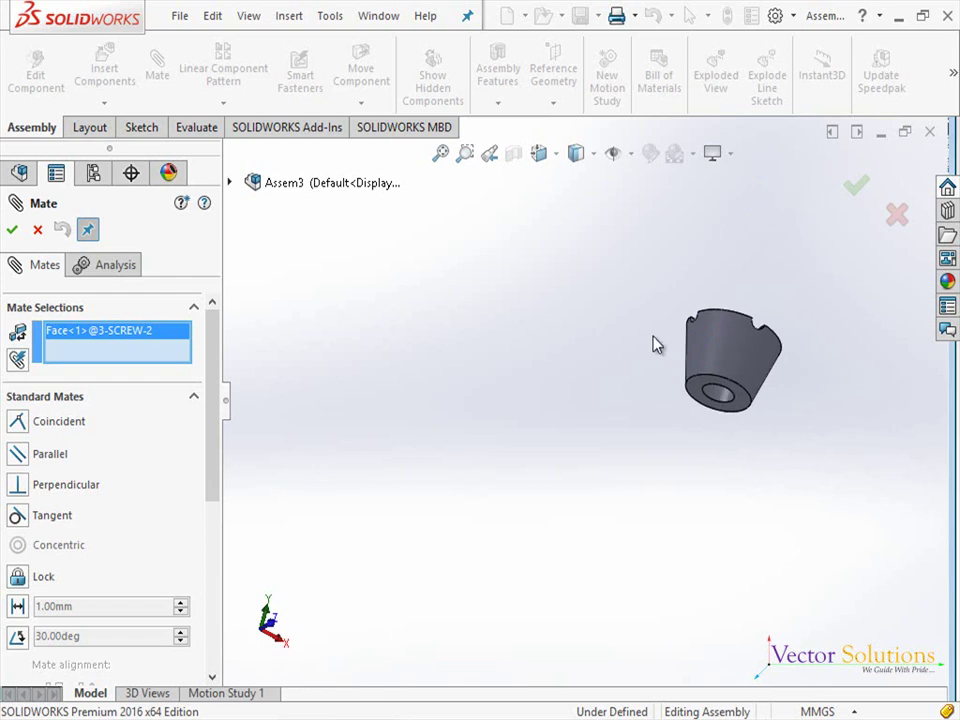
left_click(697, 396)
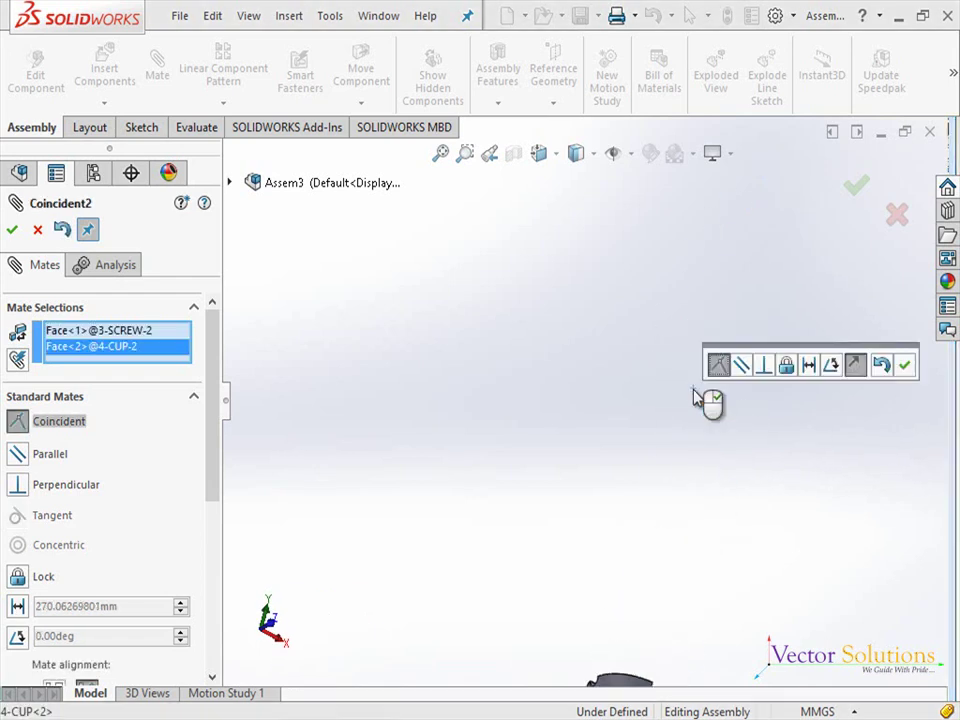
left_click(903, 366)
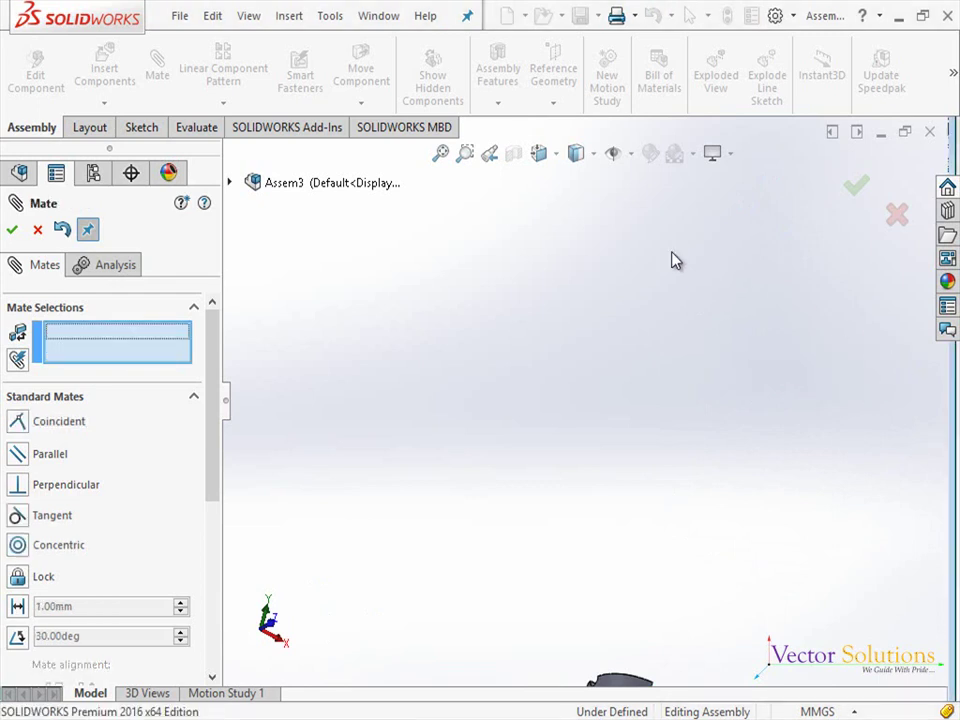
Make the cup concentric with the screw's top cylindrical face
key("f")
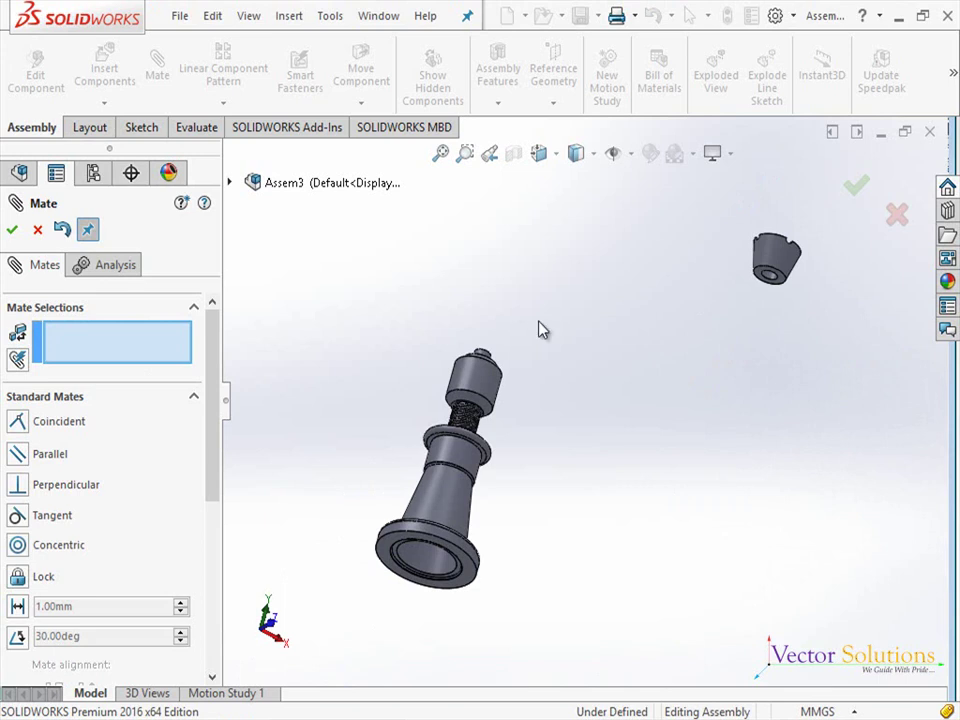
scroll(600, 365, "down", 2)
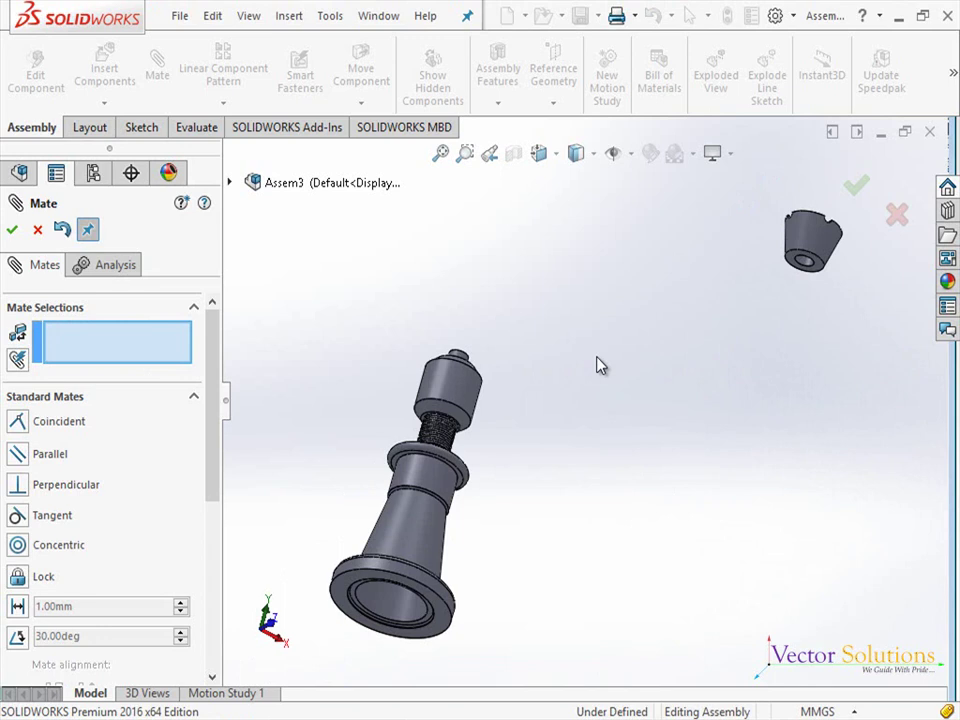
scroll(643, 313, "down", 1)
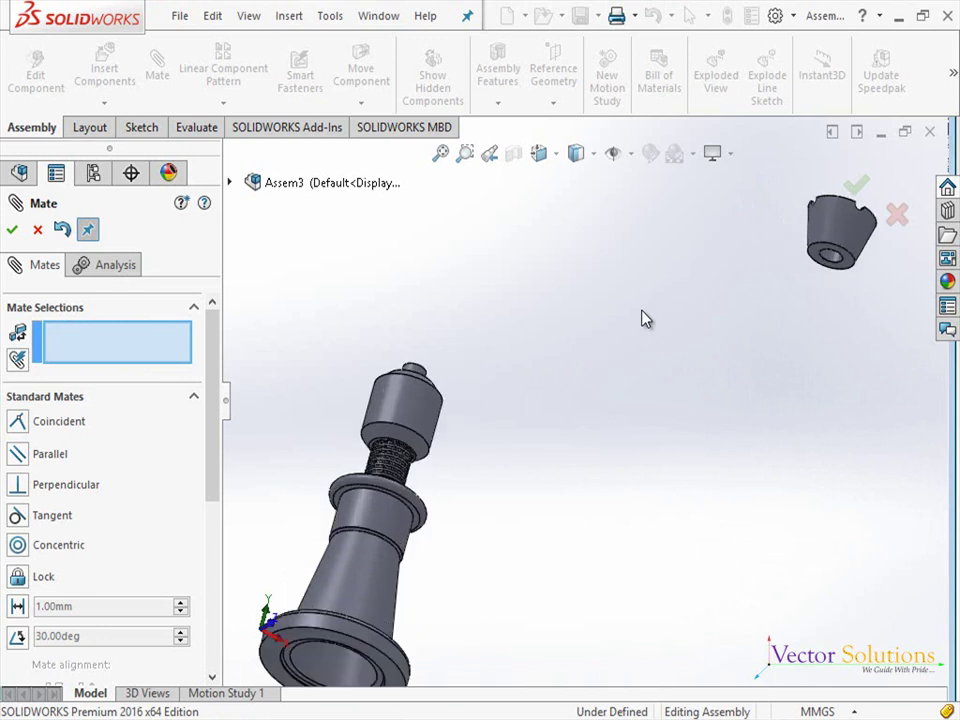
left_click(415, 378)
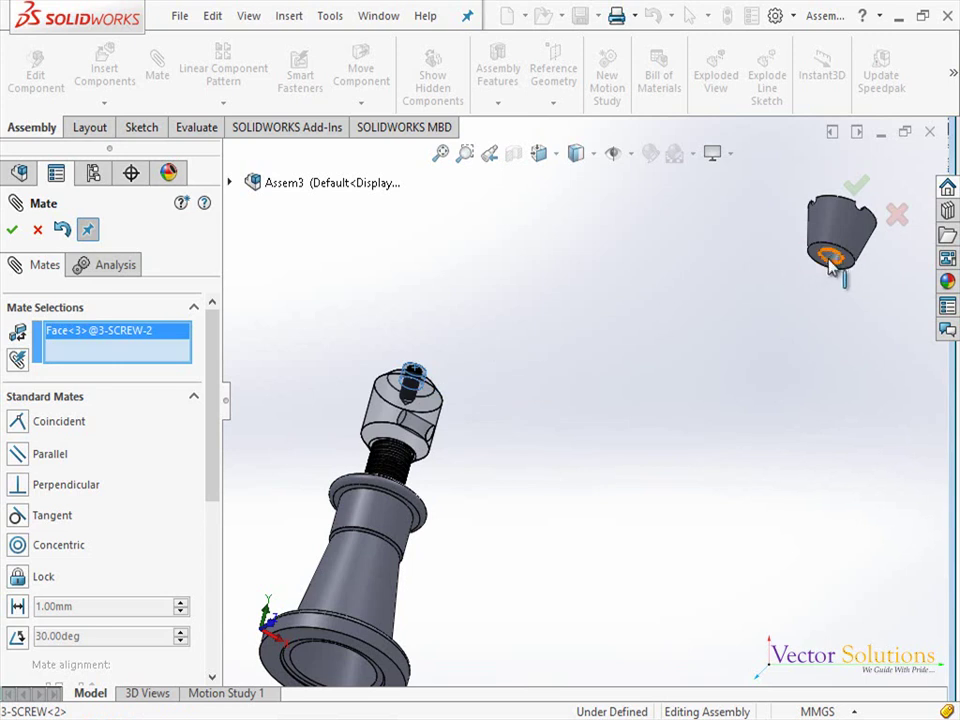
left_click(833, 258)
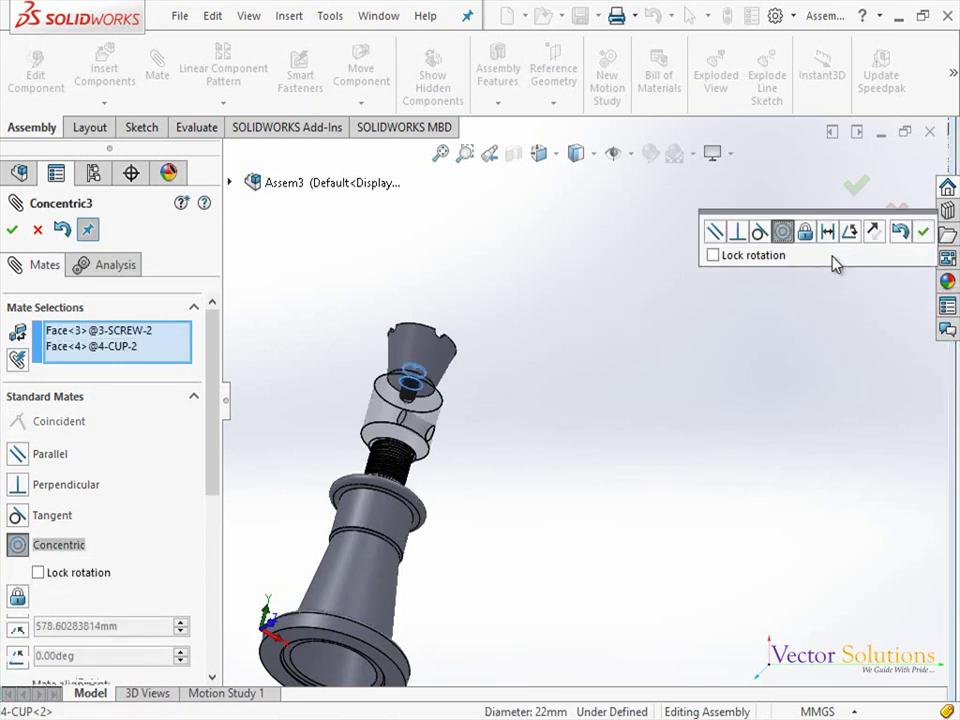
left_click(920, 234)
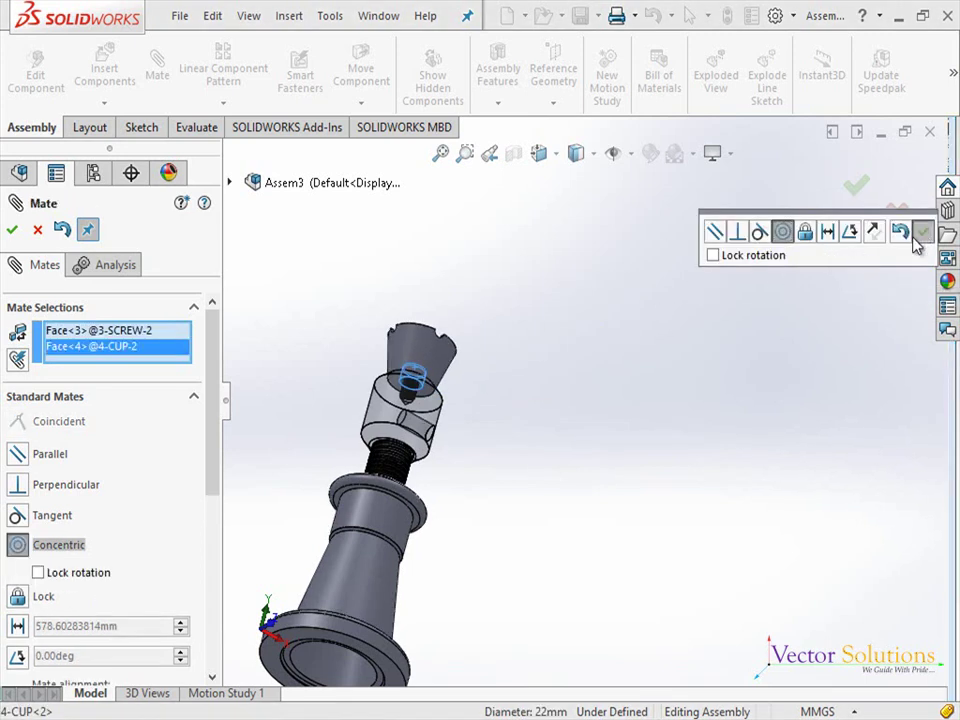
left_click(856, 187)
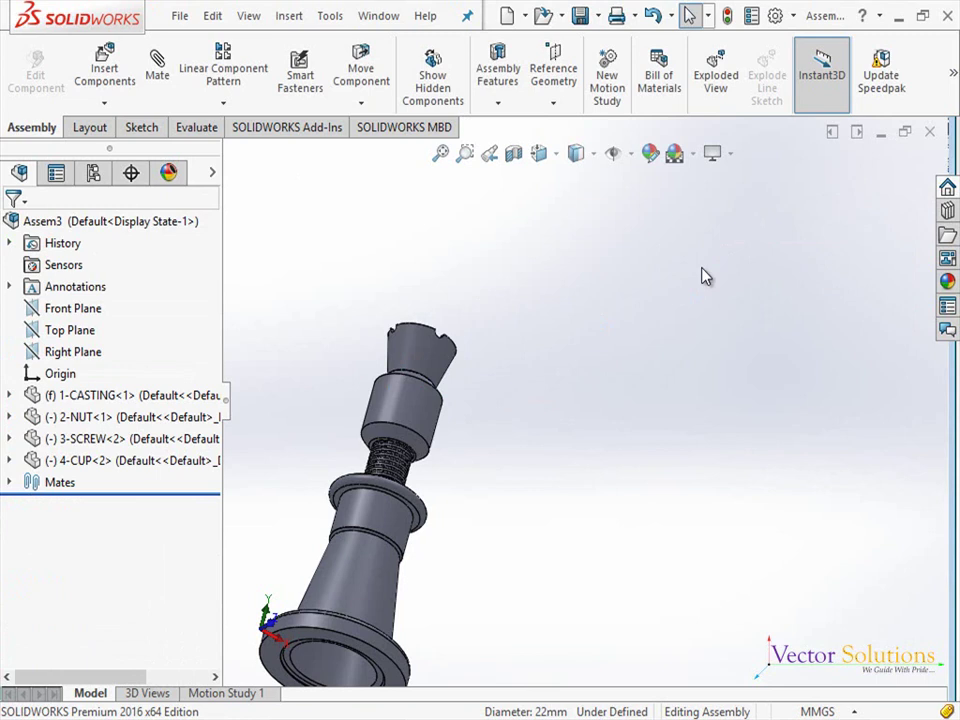
Insert 5-WASHER and place it beside the stacked screw jack
key("f")
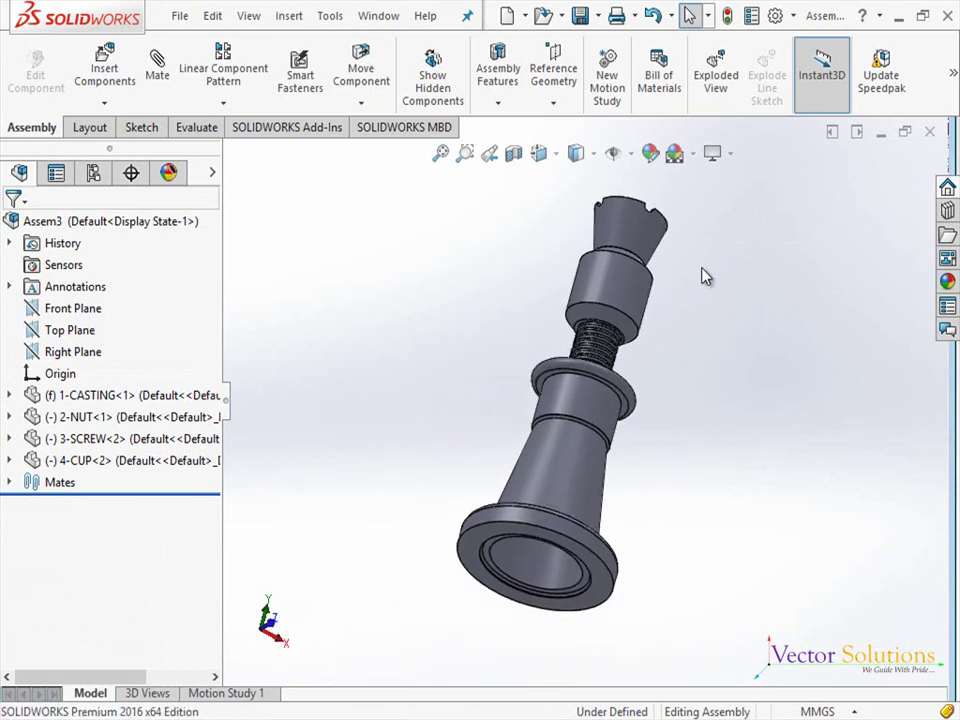
middle_click_drag(706, 258, 617, 427)
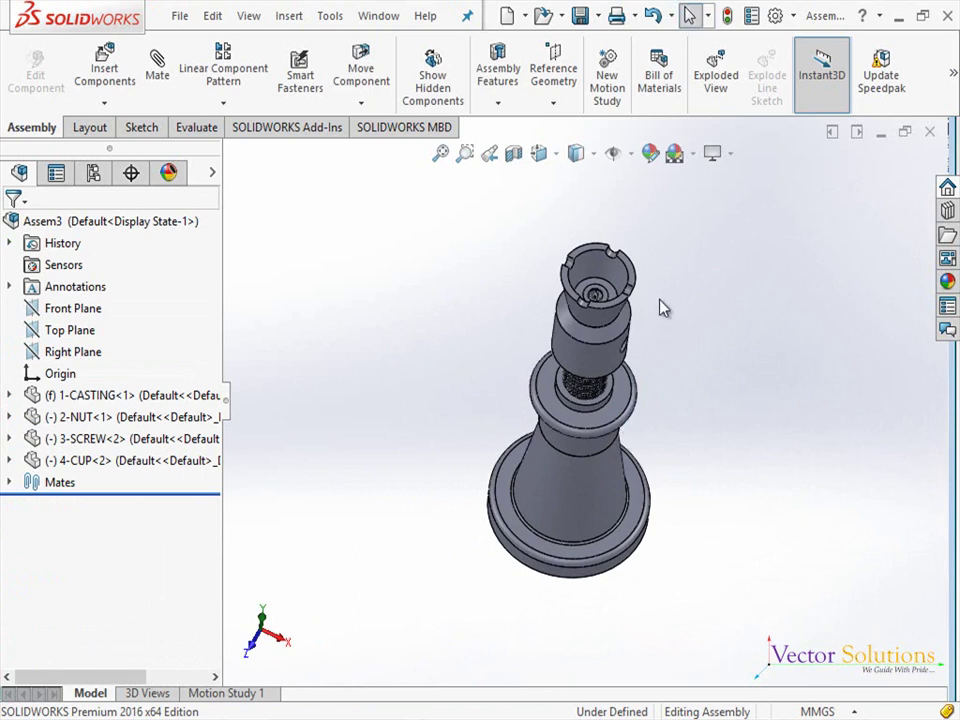
scroll(718, 302, "down", 3)
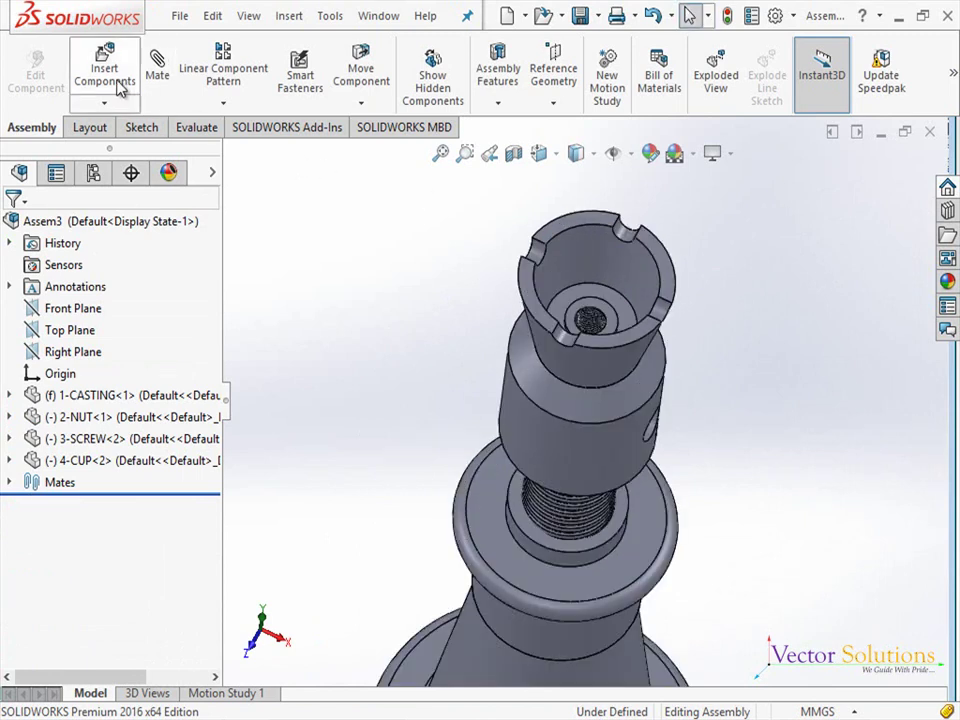
left_click(104, 72)
left_click(98, 569)
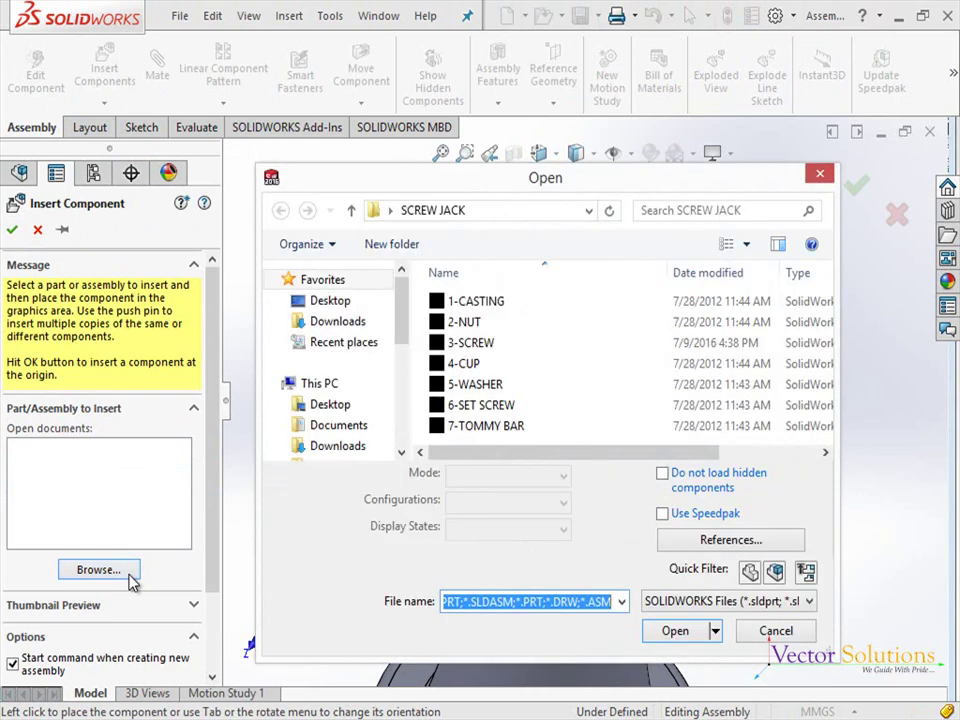
left_click(490, 388)
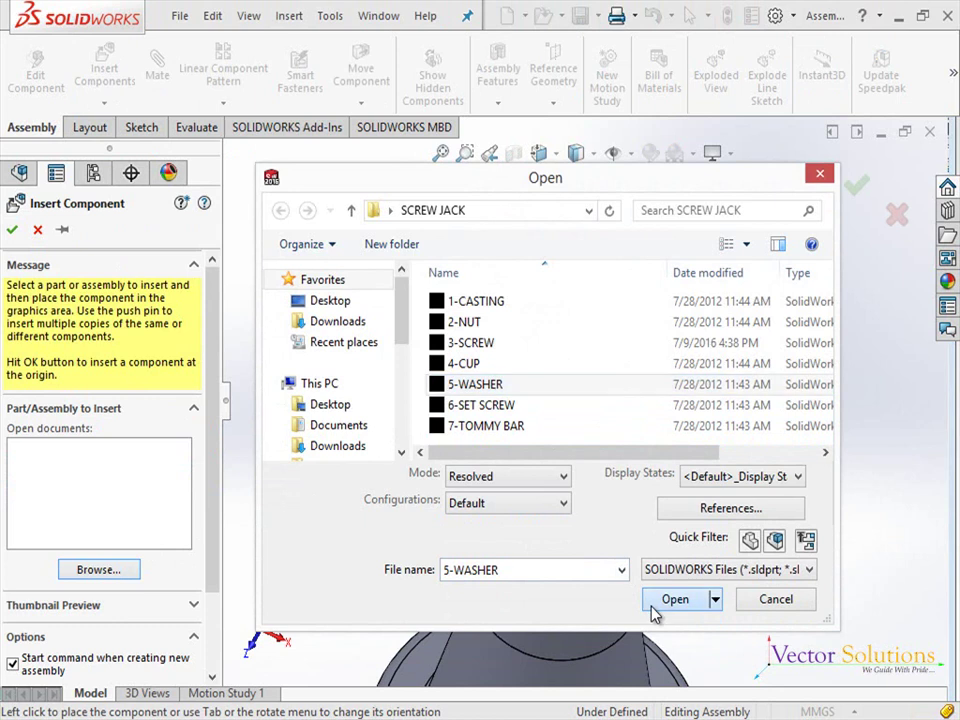
left_click(675, 599)
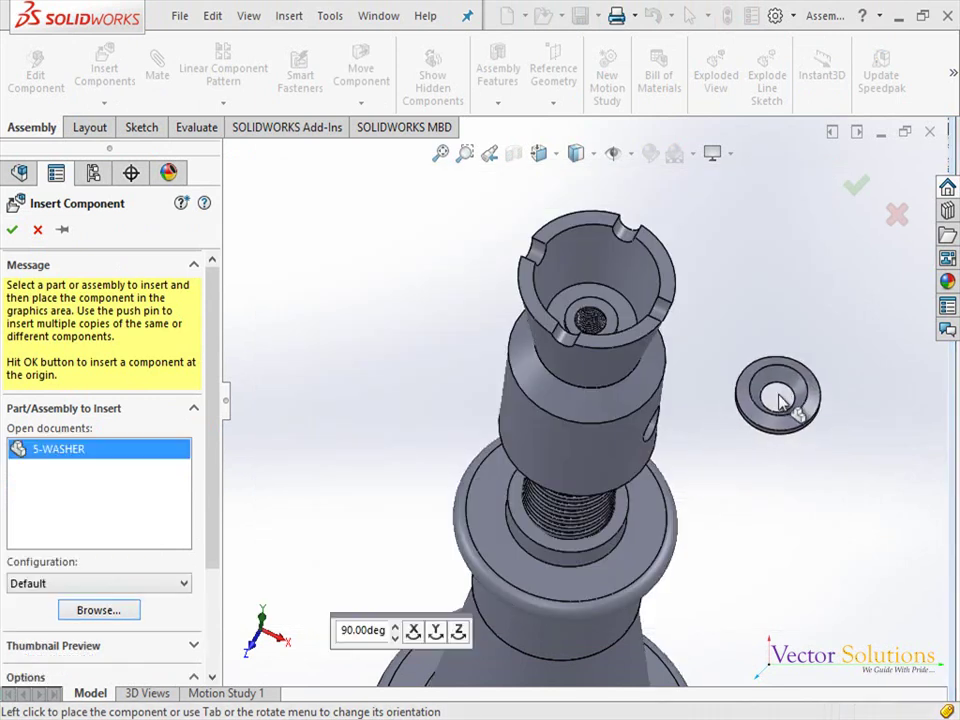
left_click(806, 370)
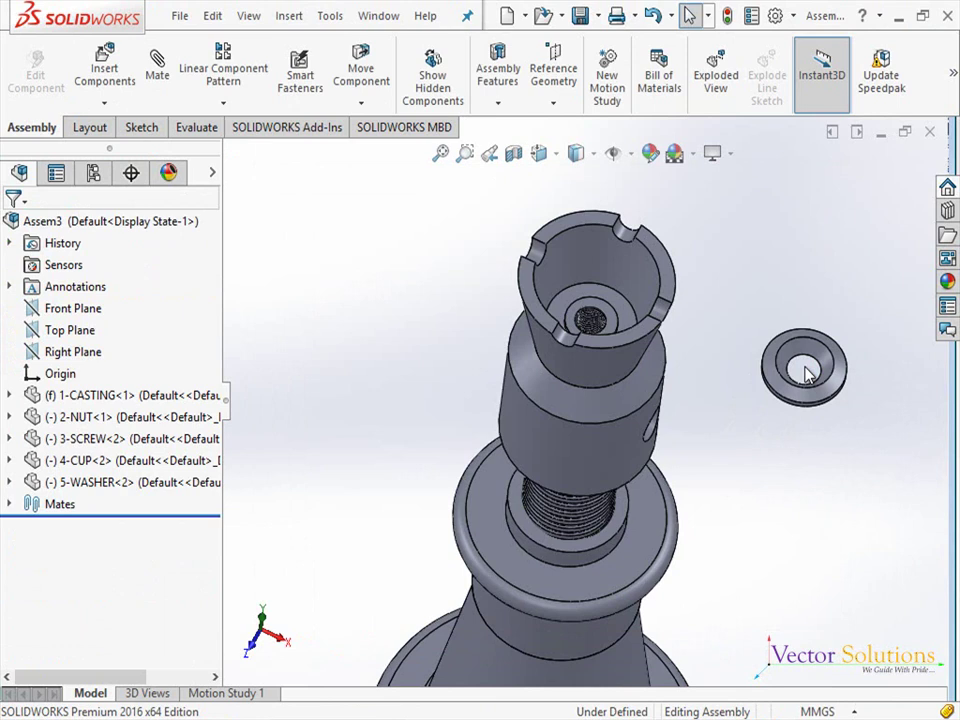
Mate the washer face coincident with the cup's inner face
left_click(157, 70)
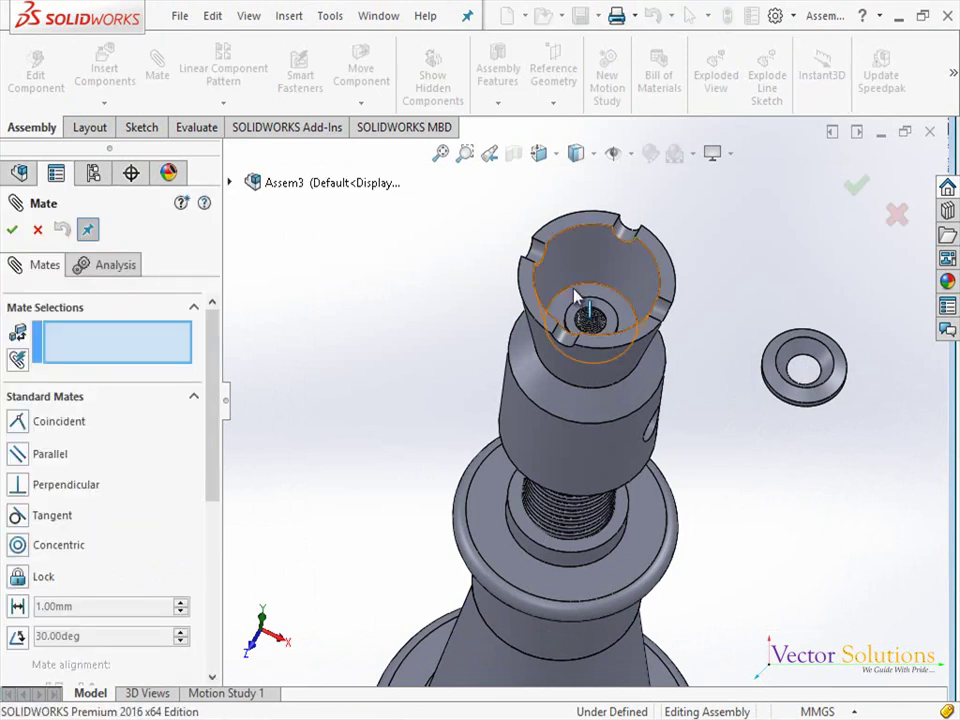
left_click(575, 297)
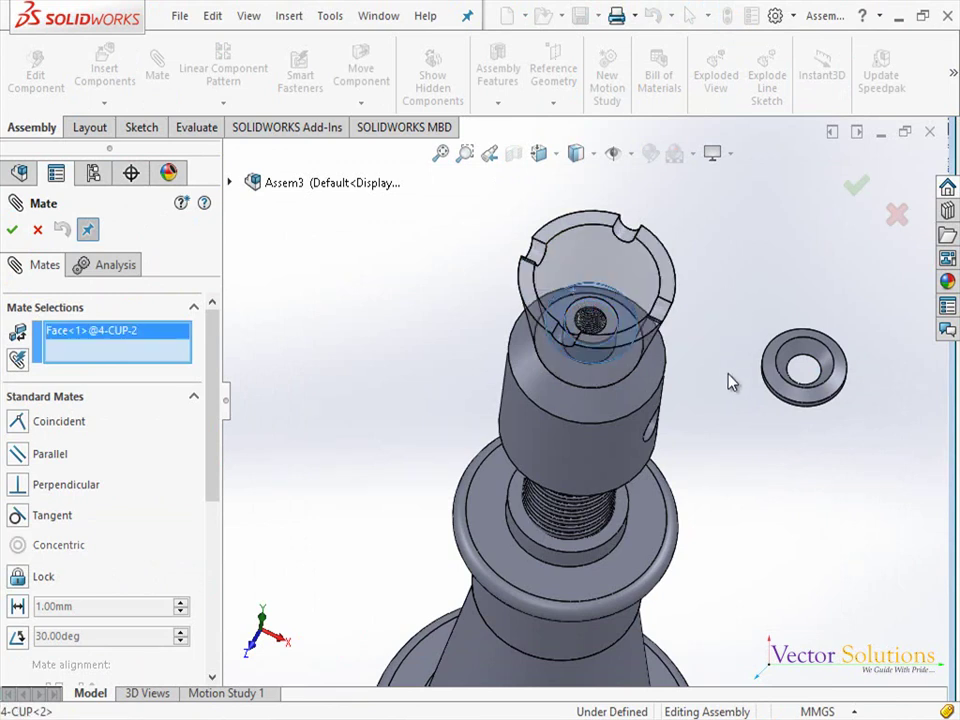
middle_click_drag(731, 382, 791, 203)
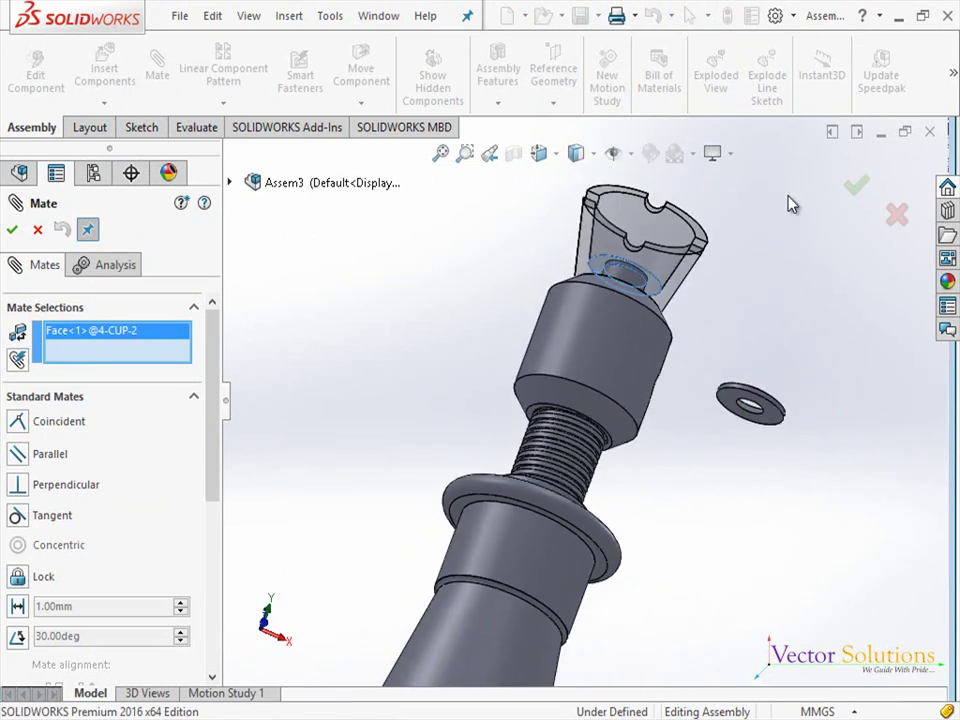
left_click(738, 400)
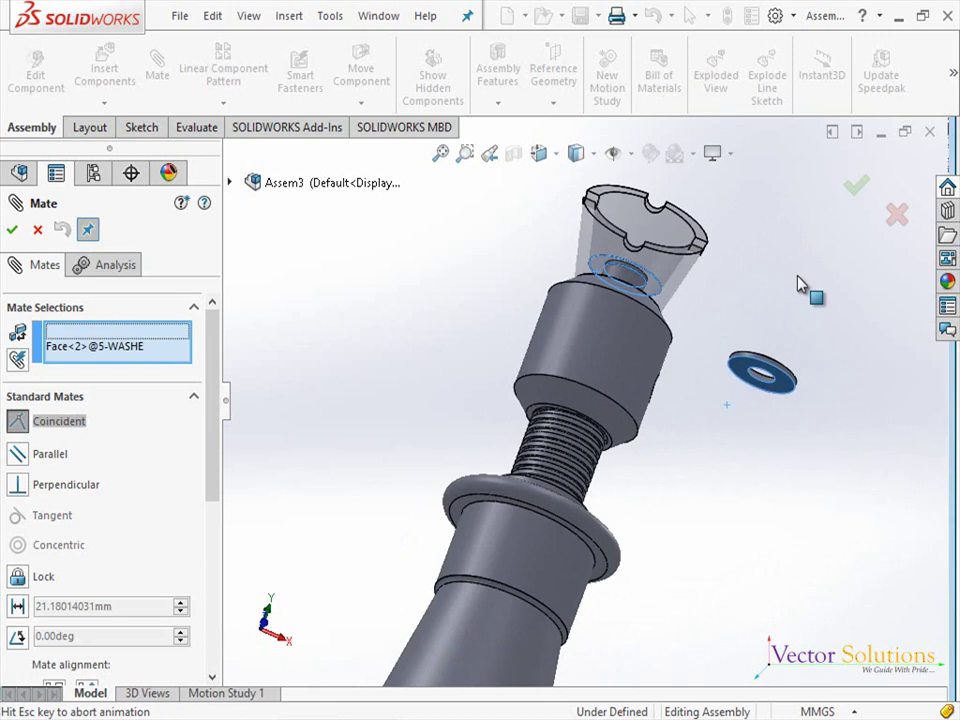
right_click(800, 273)
Make the 5-WASHER bore concentric with the screw's cylindrical face
scroll(752, 281, "down", 5)
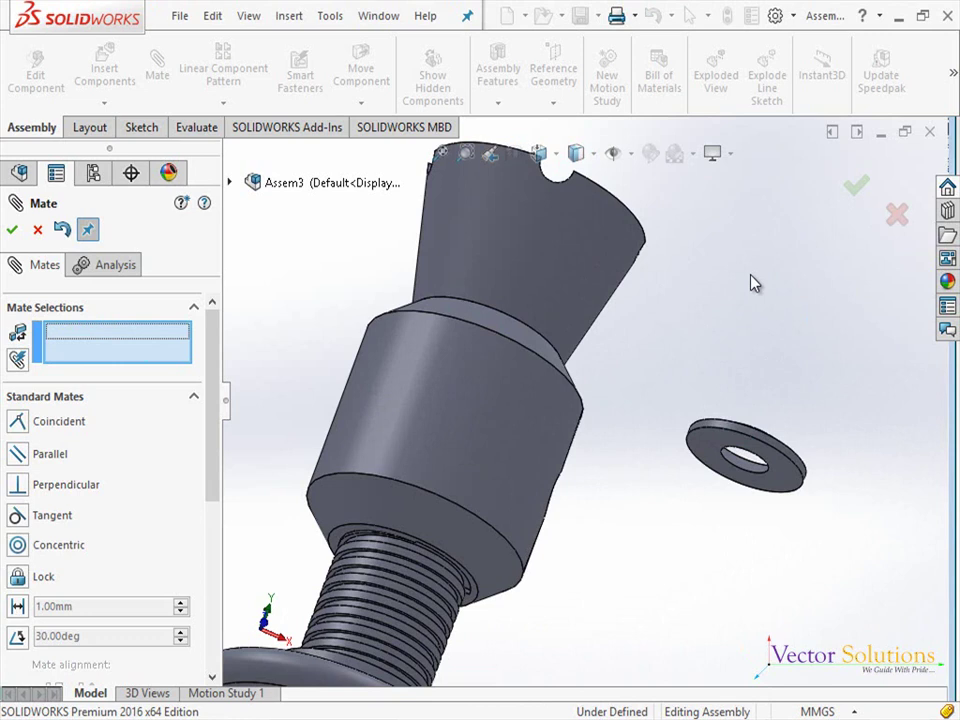
left_click(567, 420)
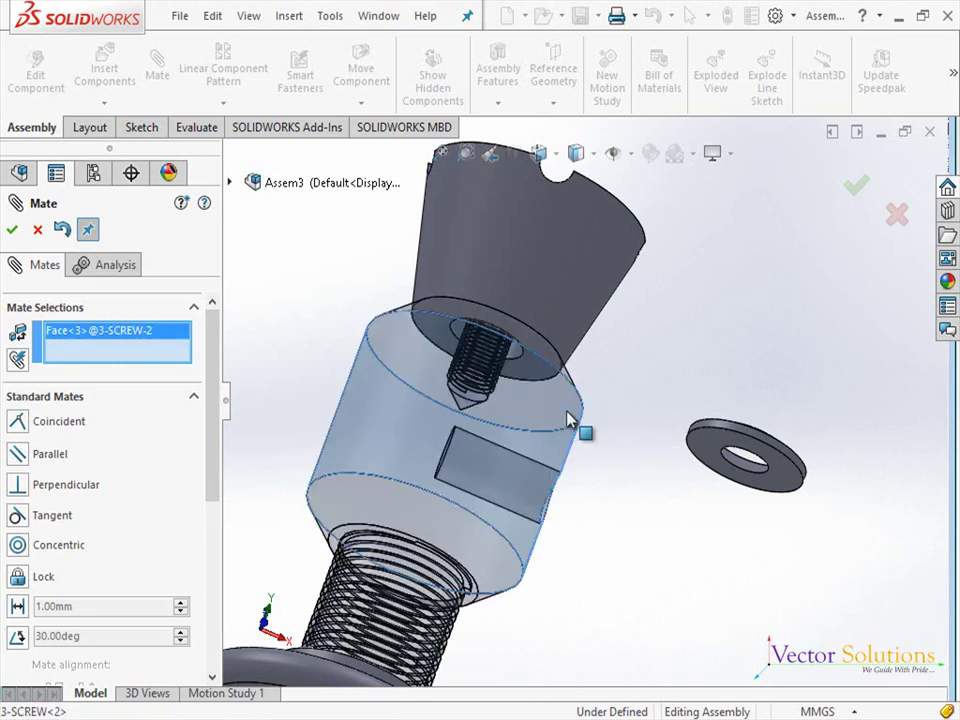
left_click(737, 432)
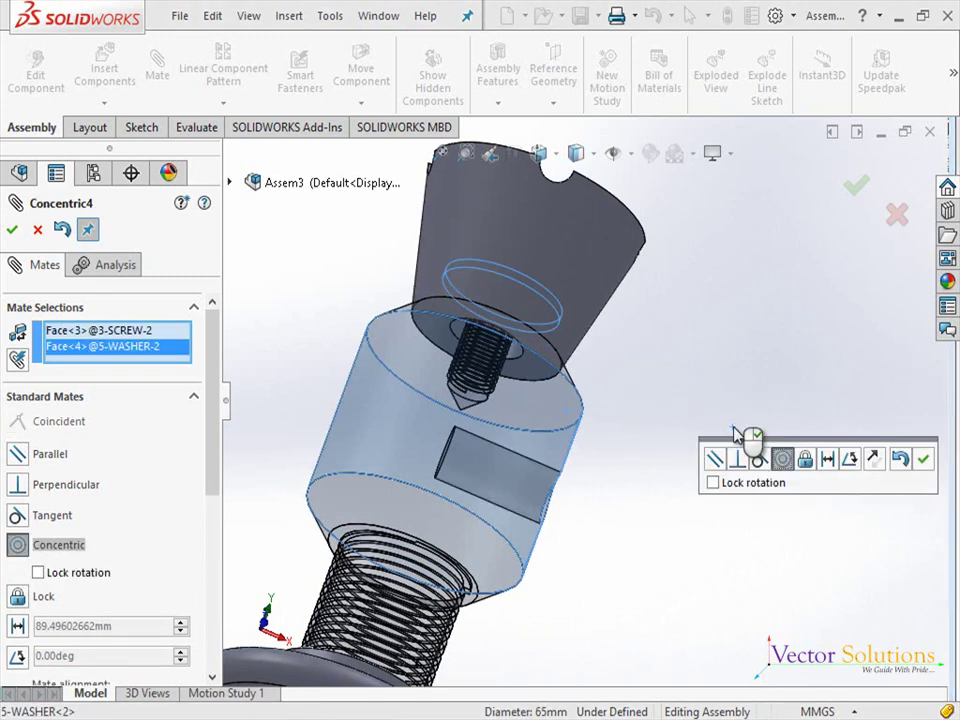
right_click(737, 432)
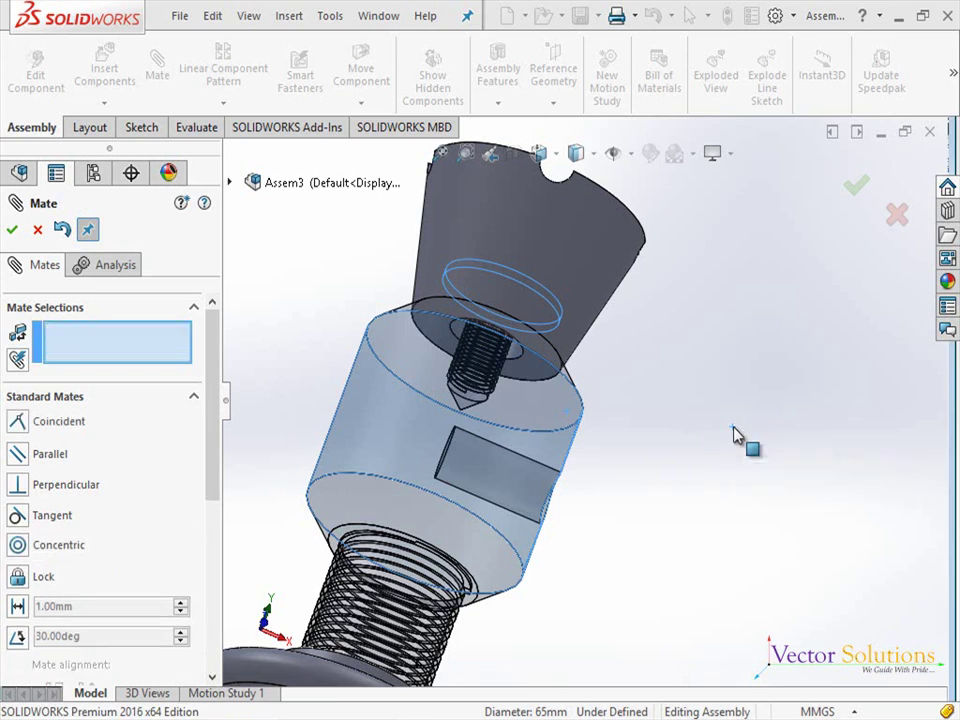
Insert the 6-SET SCREW part and place it beside the cup, unmated
left_click(857, 189)
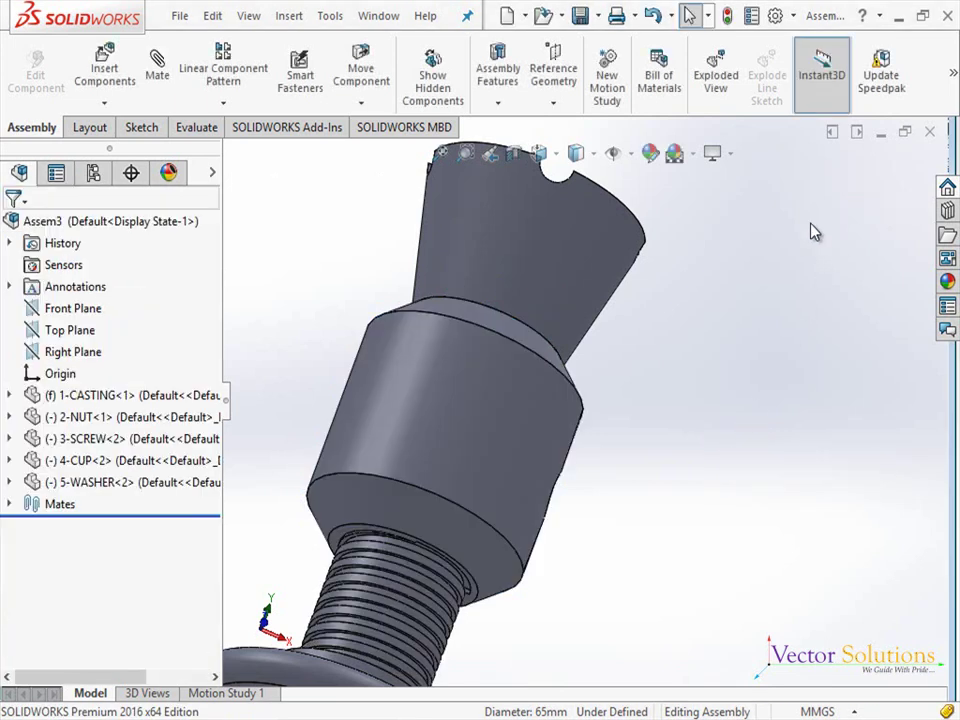
mouse_move(688, 265)
middle_mouse_down()
mouse_move(642, 336)
mouse_move(621, 407)
mouse_move(652, 320)
mouse_move(697, 448)
middle_mouse_up()
left_click(105, 75)
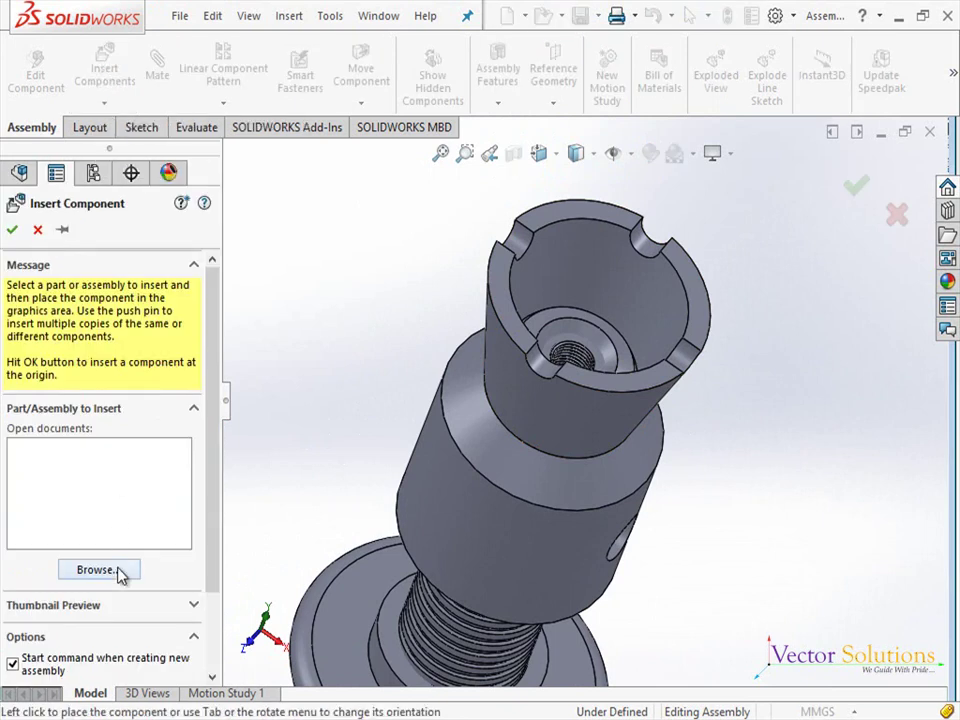
left_click(118, 570)
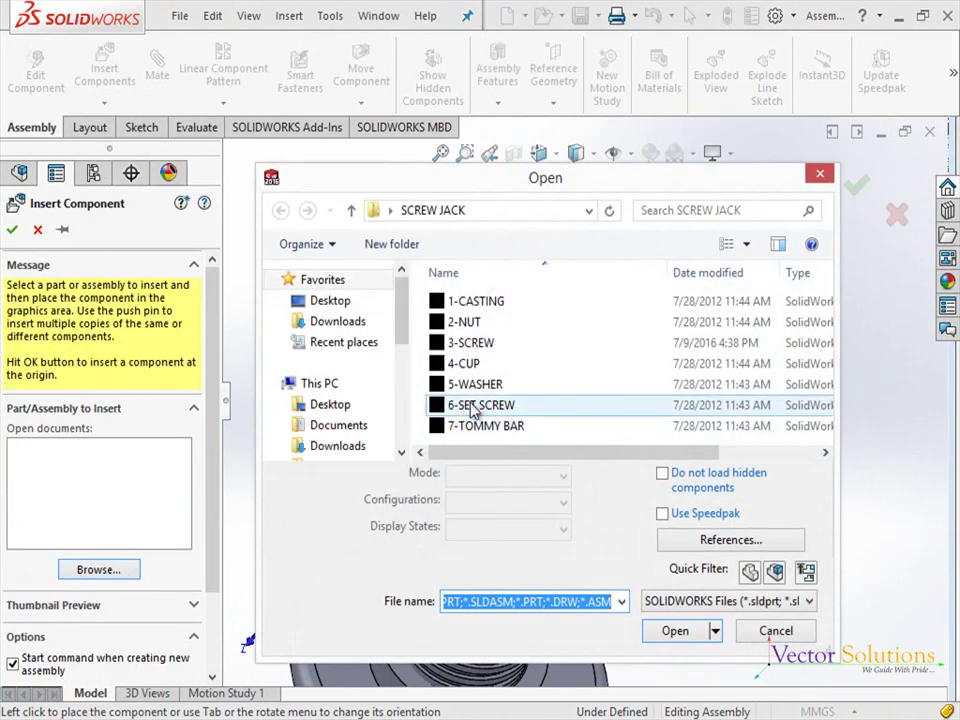
left_click(475, 405)
left_click(673, 599)
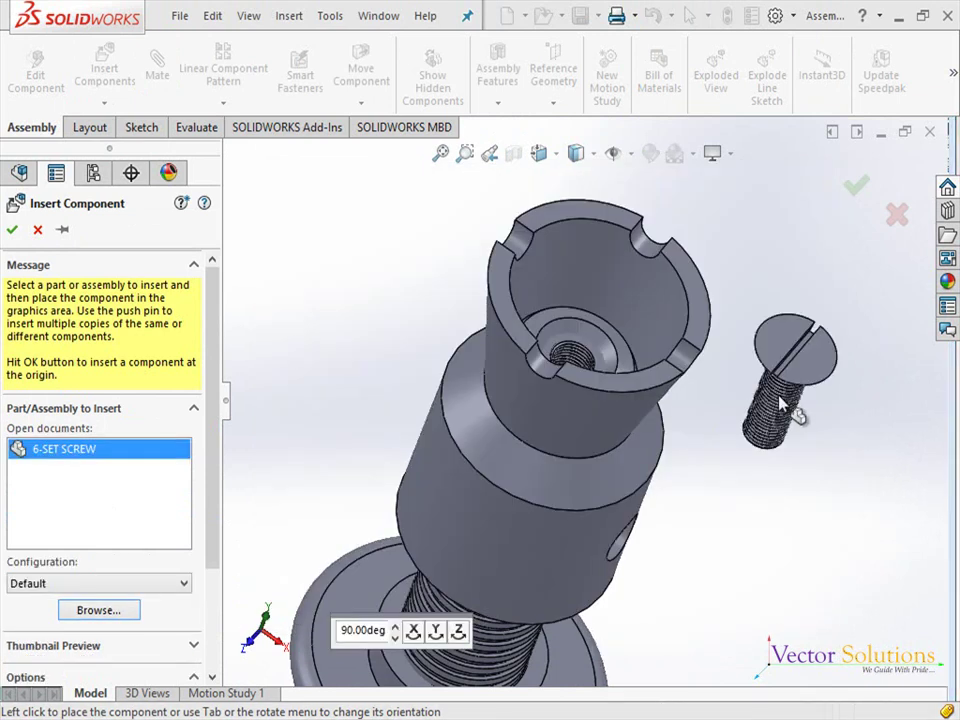
left_click(780, 402)
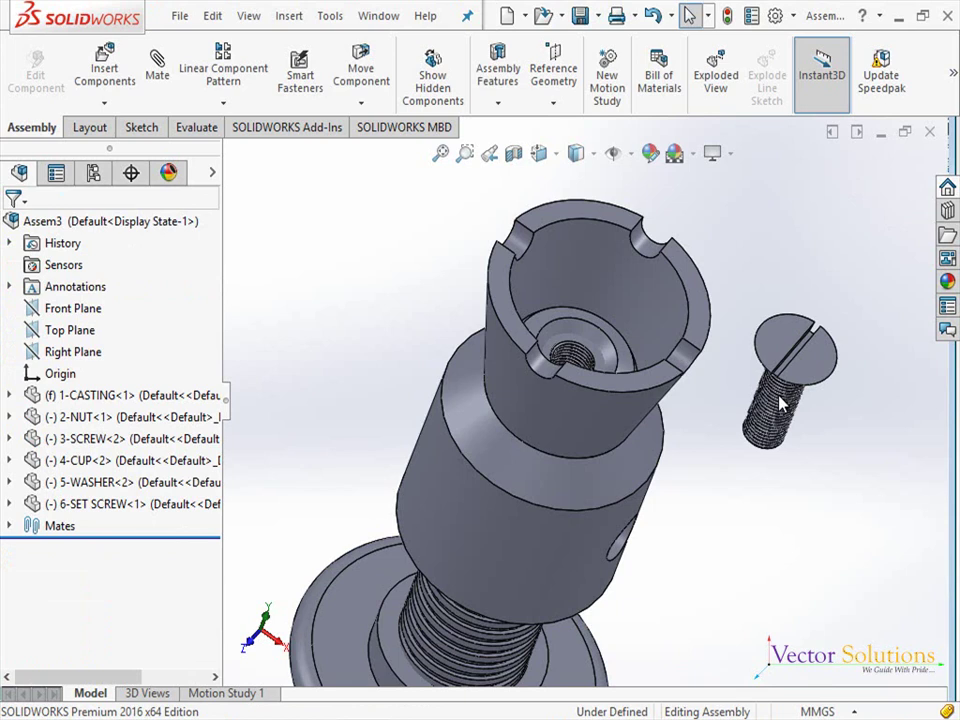
Seat the 6-SET SCREW head coincident with the washer's countersink face
left_click(157, 68)
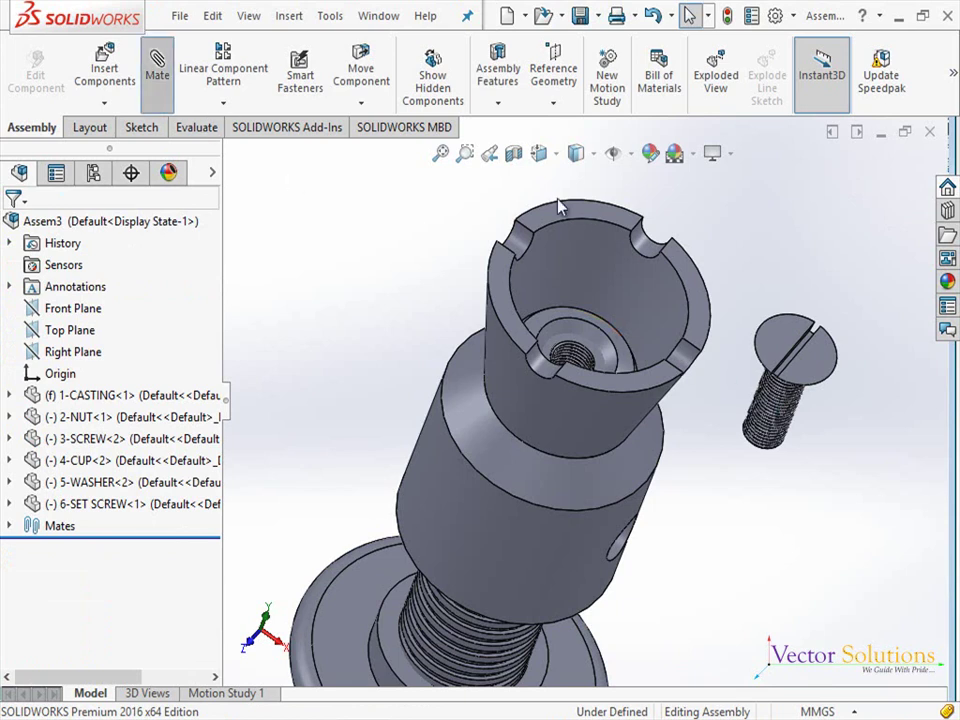
left_click(573, 335)
middle_click_drag(745, 343, 795, 212)
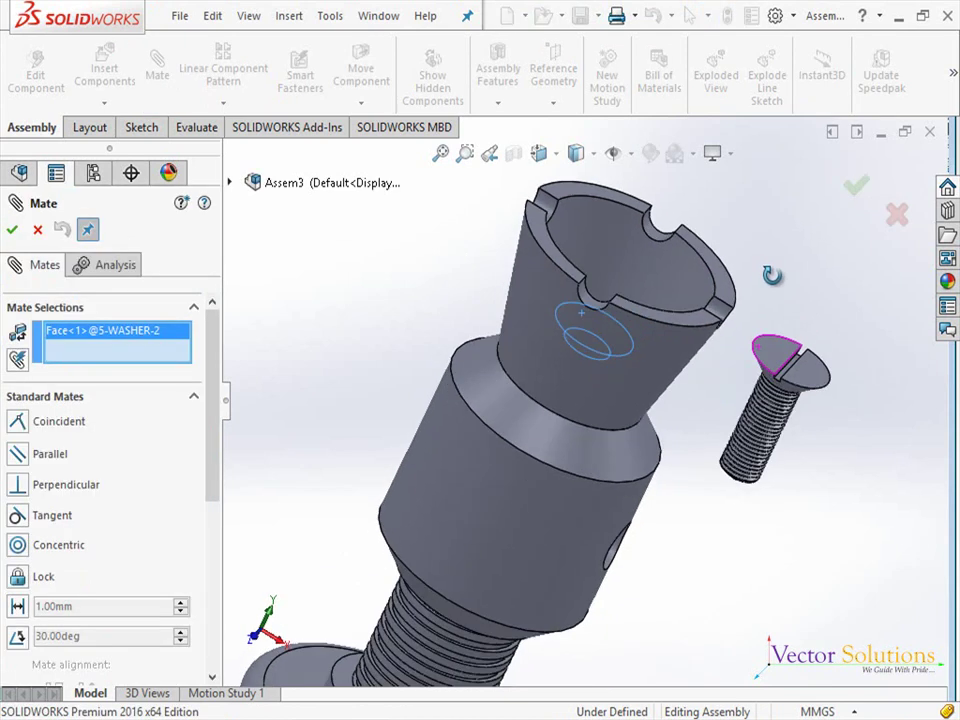
left_click(766, 372)
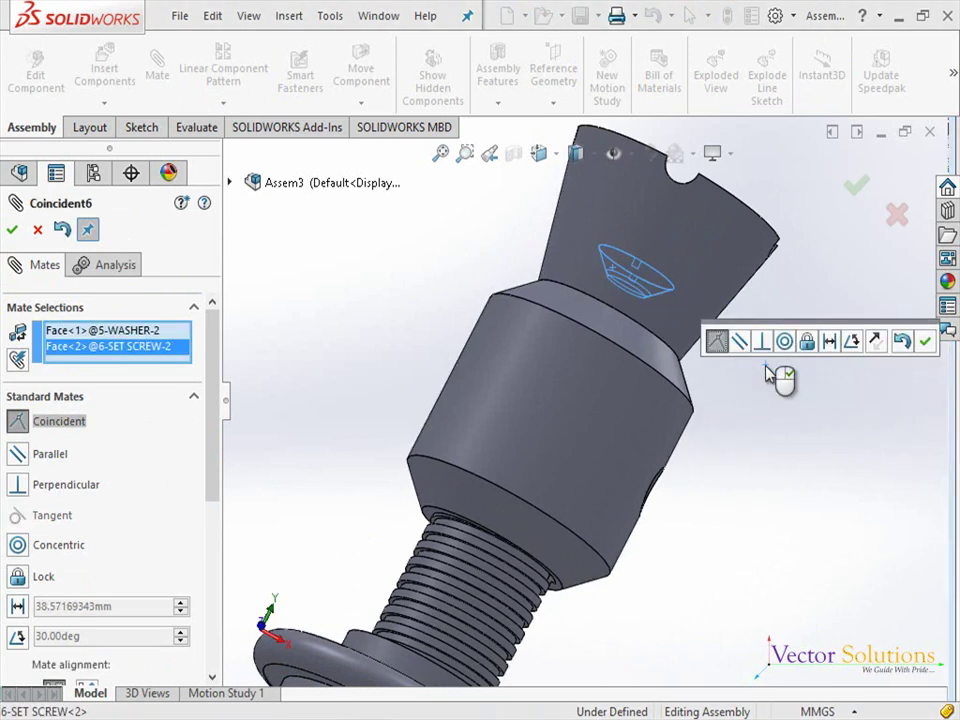
right_click(767, 374)
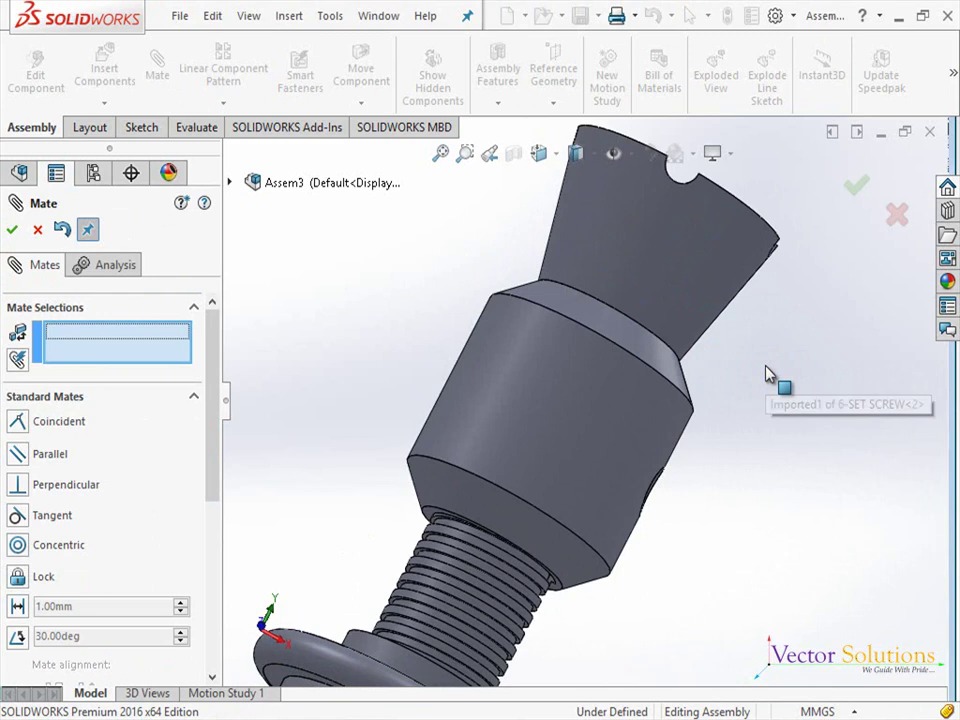
left_click(850, 189)
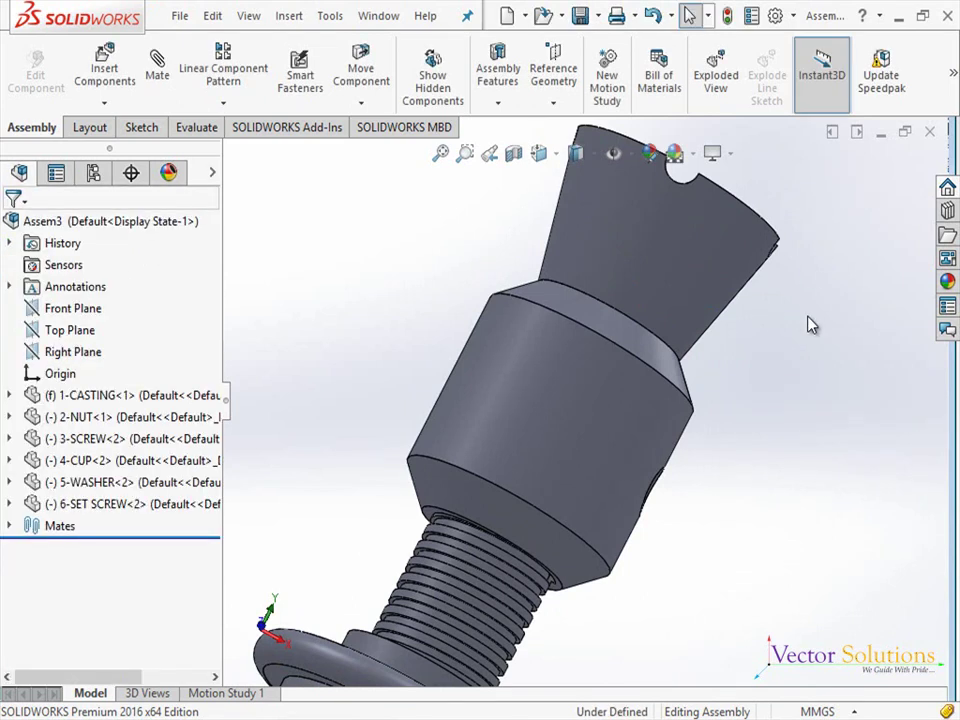
middle_click_drag(808, 325, 679, 249)
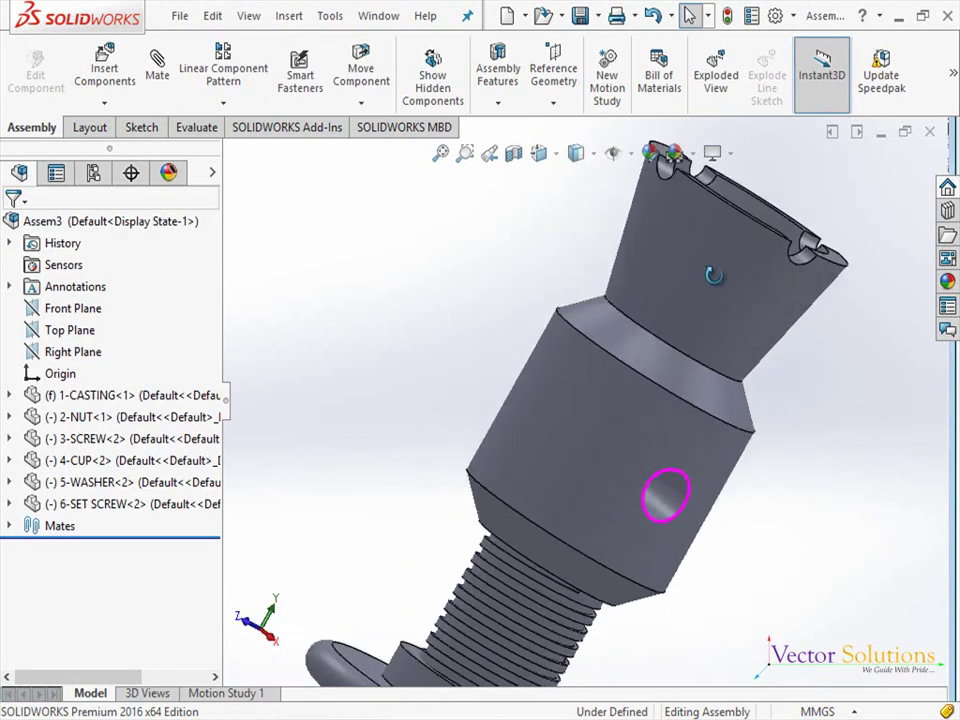
key("Escape")
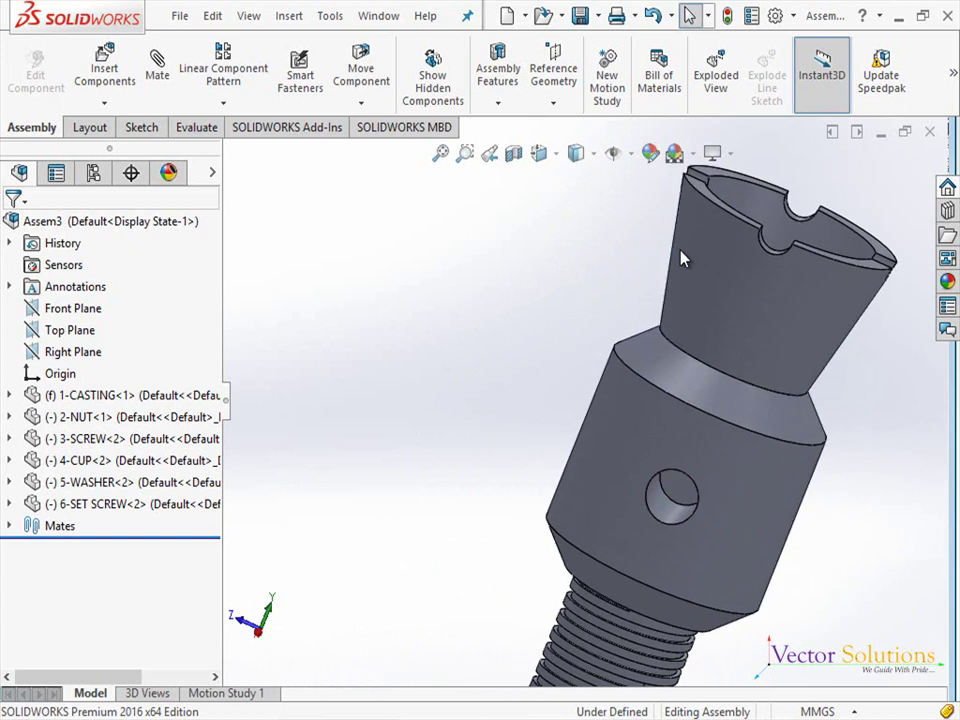
Insert the 7-TOMMY BAR part and place it beside the screw jack
left_click(104, 68)
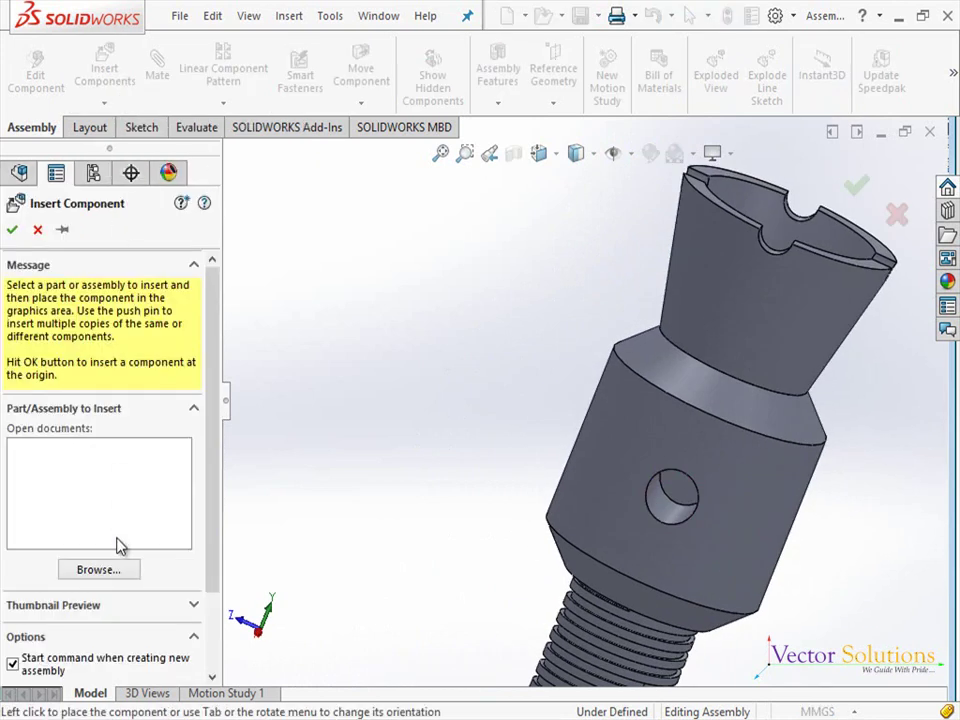
left_click(122, 571)
left_click(456, 427)
left_click(690, 601)
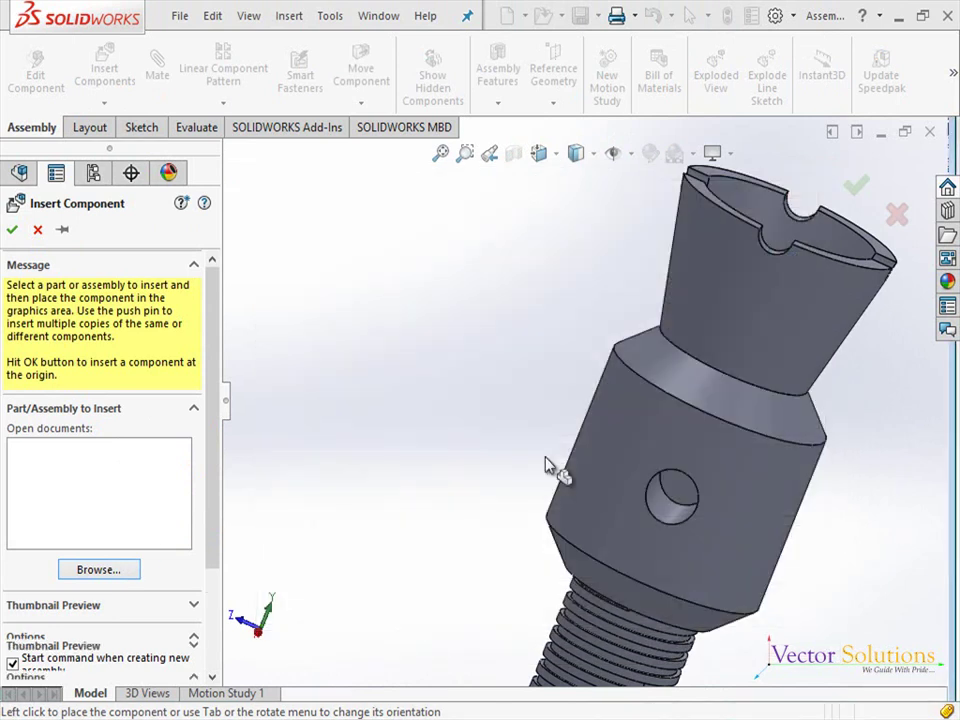
left_click(441, 390)
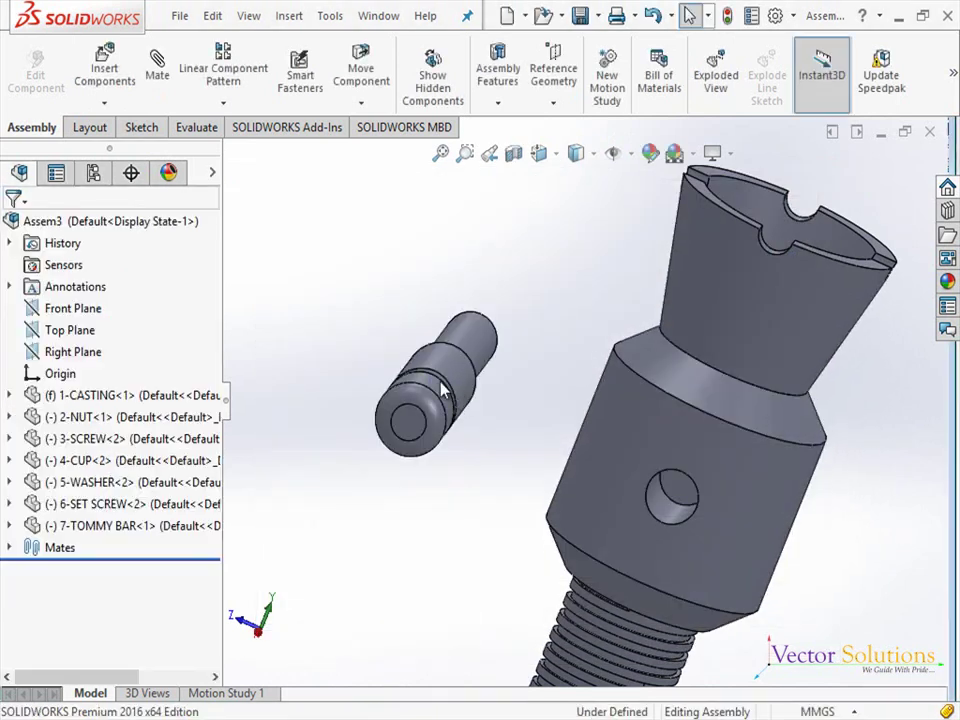
left_click(155, 68)
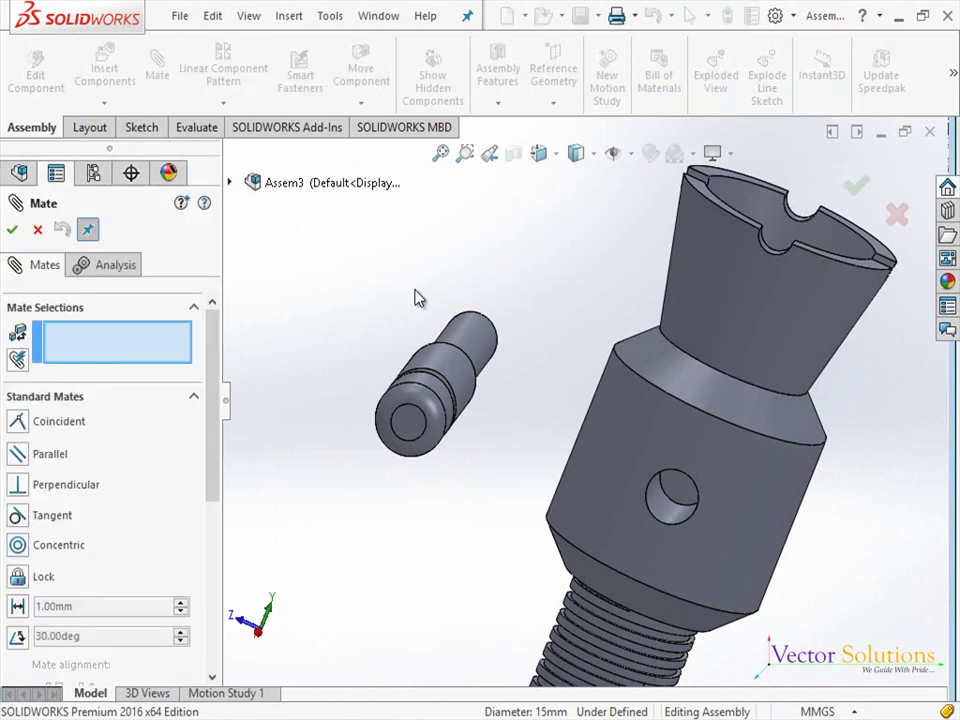
Mate the tommy bar's end face coincident with a face of the screw's cross hole
left_click(688, 496)
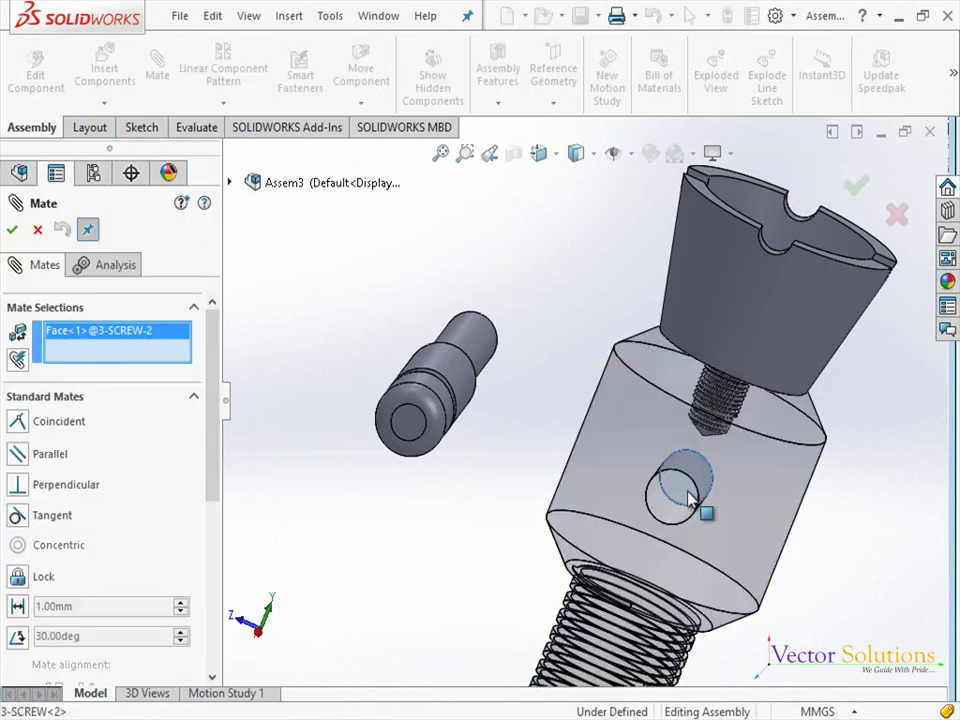
middle_click_drag(540, 320, 538, 344)
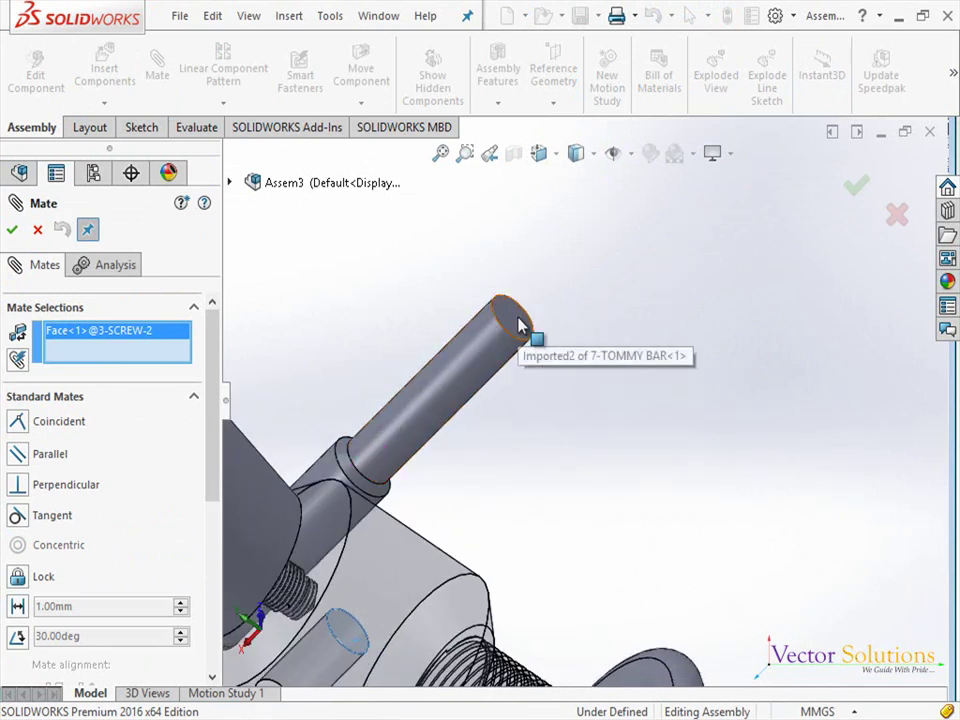
left_click(519, 322)
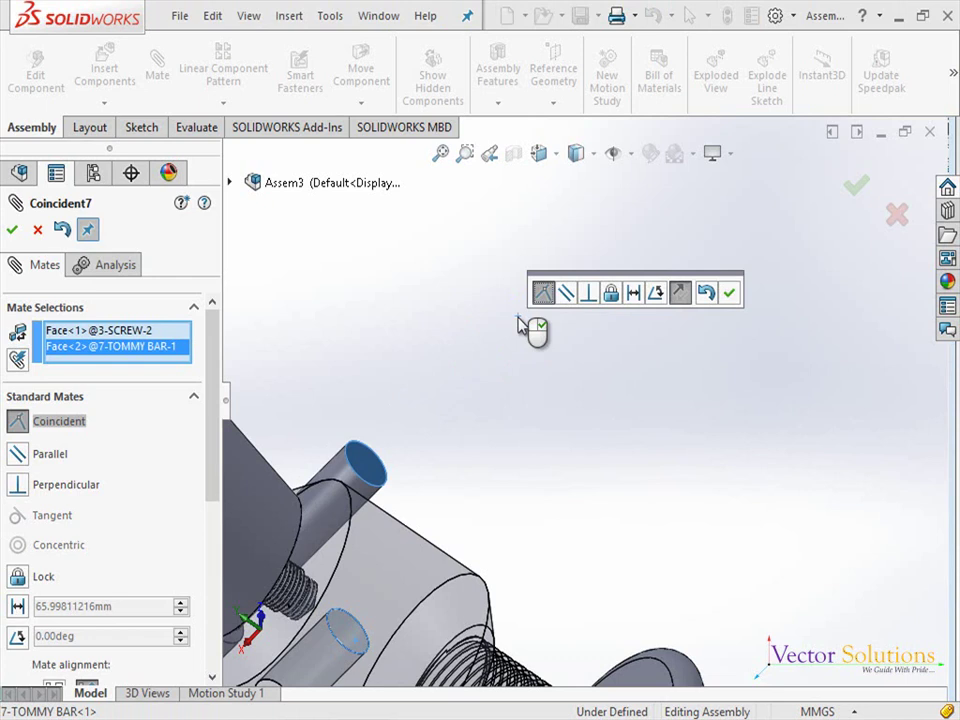
right_click(519, 325)
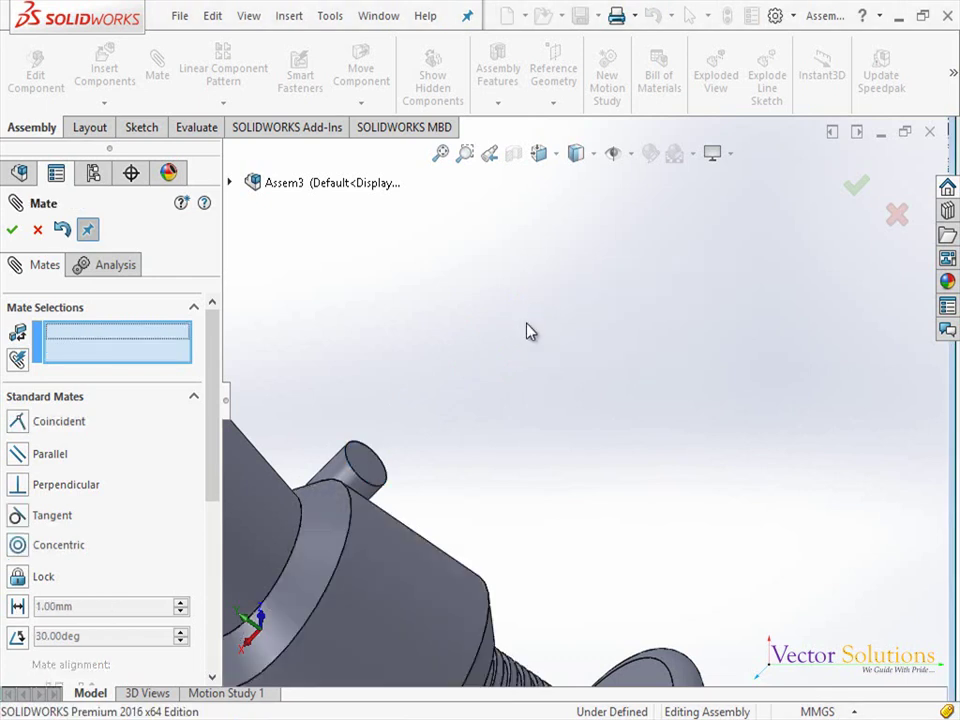
Make the tommy bar concentric with the screw's cross hole
mouse_move(489, 465)
middle_mouse_down()
mouse_move(615, 369)
mouse_move(649, 359)
mouse_move(660, 251)
middle_mouse_up()
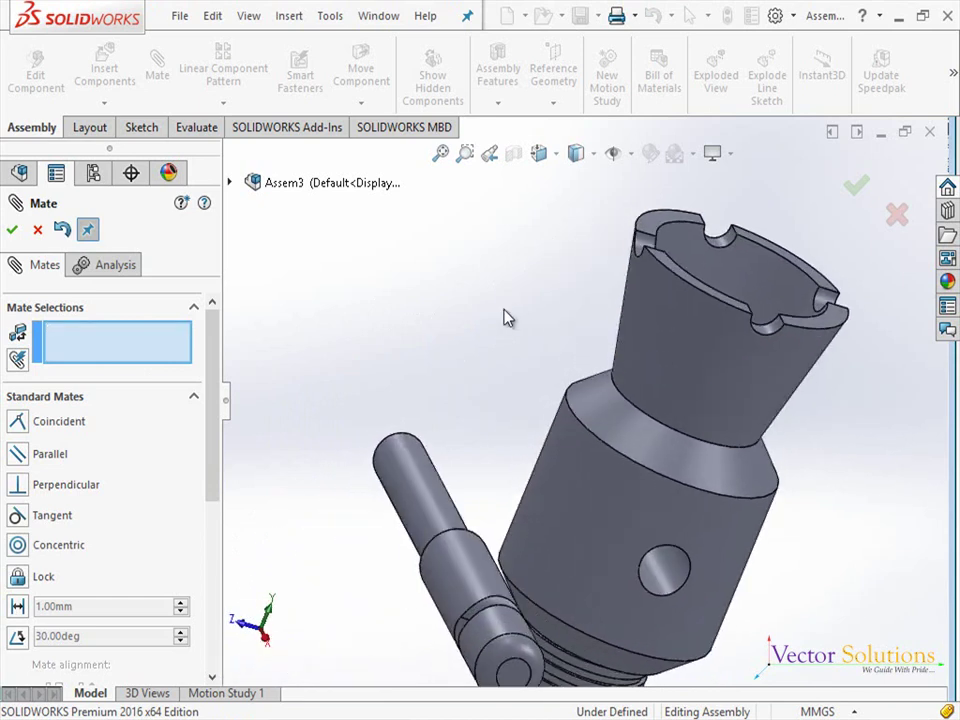
left_click(667, 581)
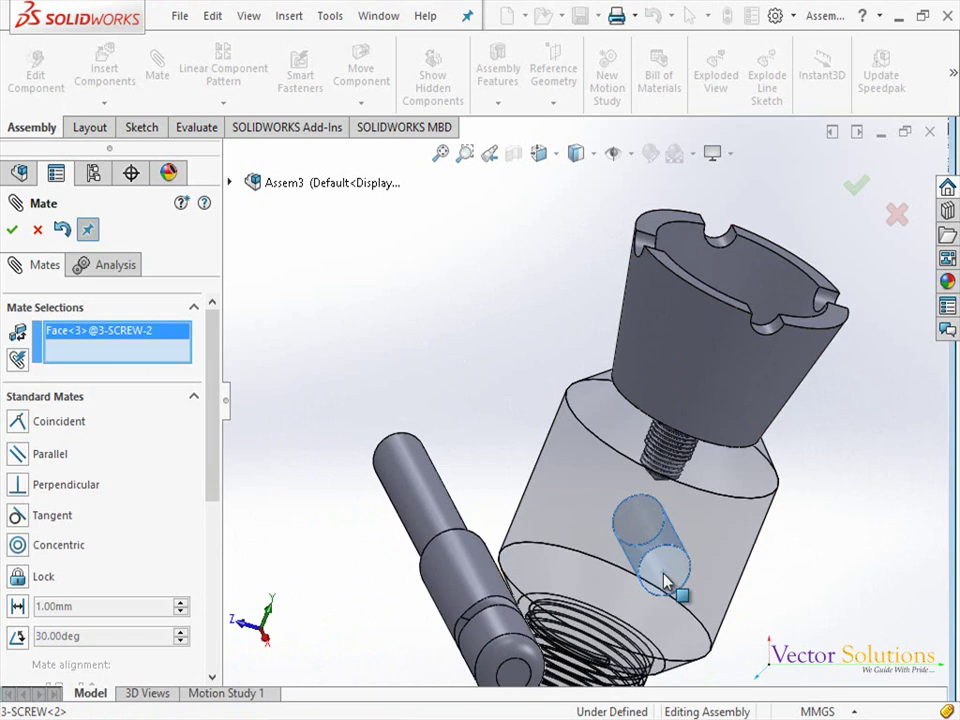
left_click(427, 481)
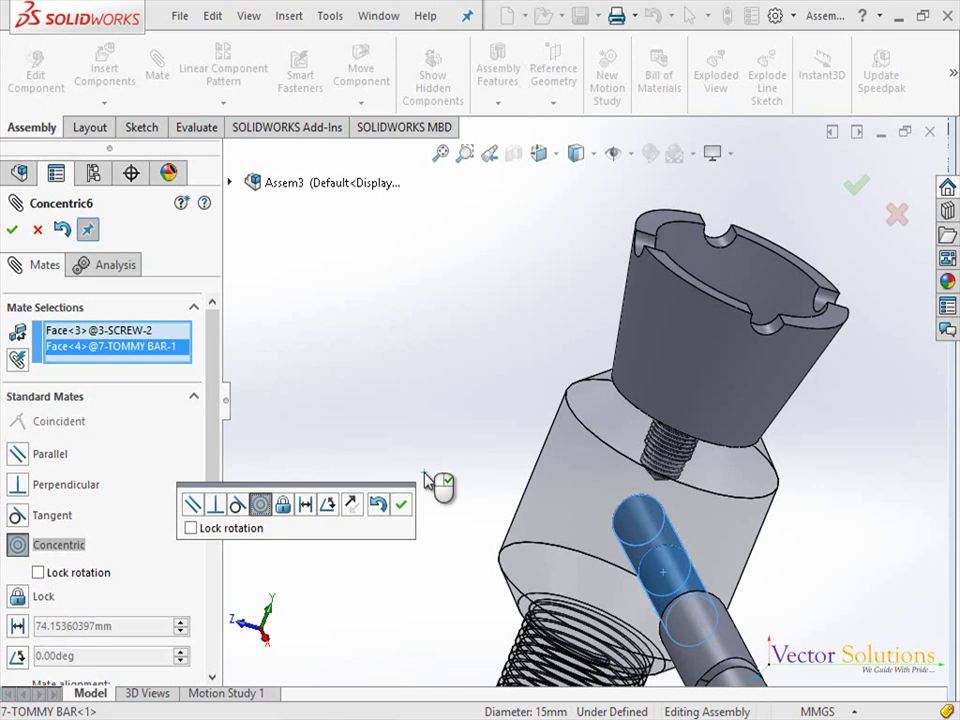
right_click(427, 481)
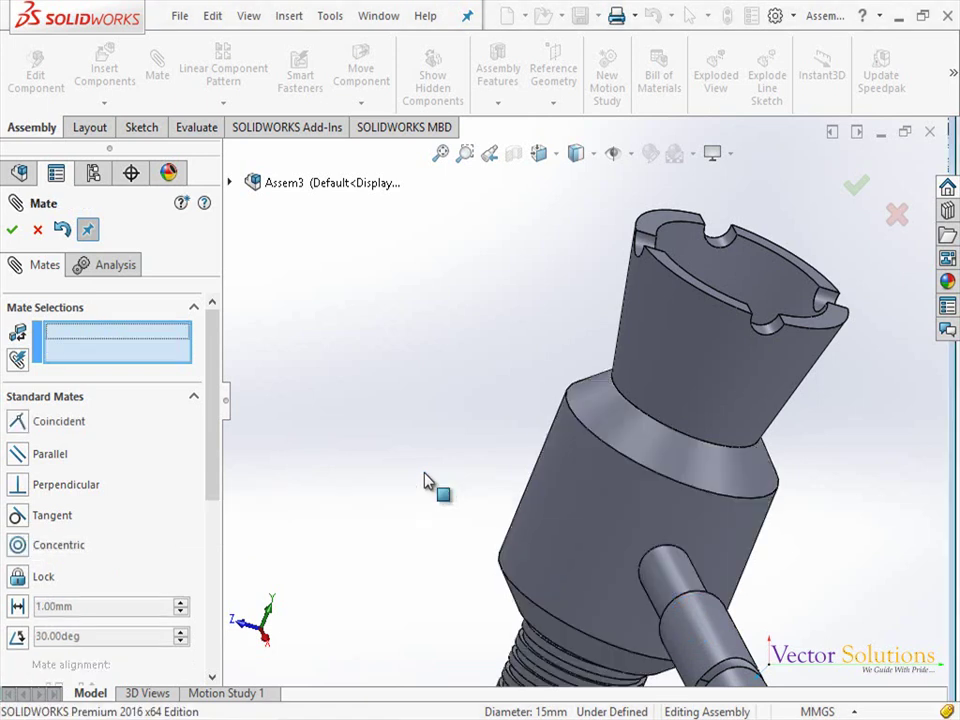
left_click(855, 190)
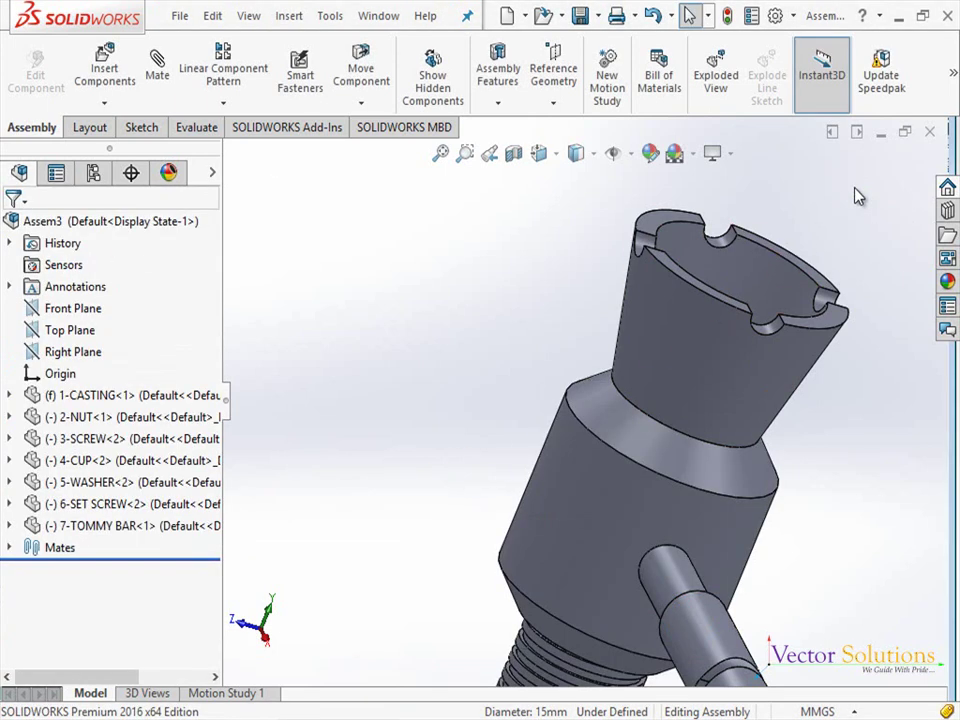
Collapse the FeatureManager tree and orbit out to view the complete screw jack
left_click(229, 398)
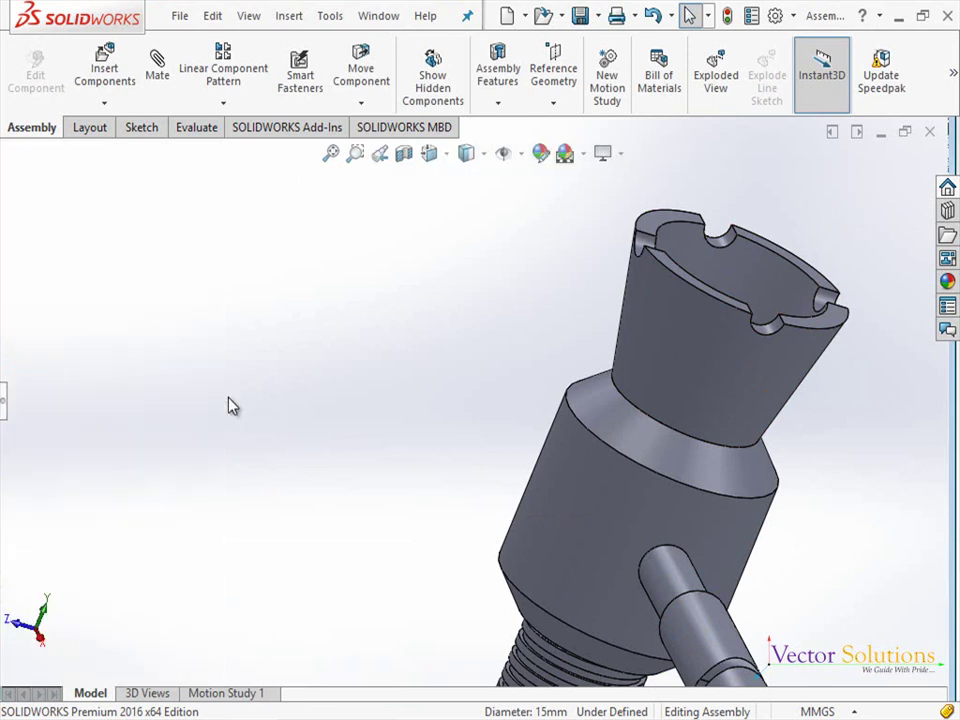
middle_click_drag(229, 405, 674, 519)
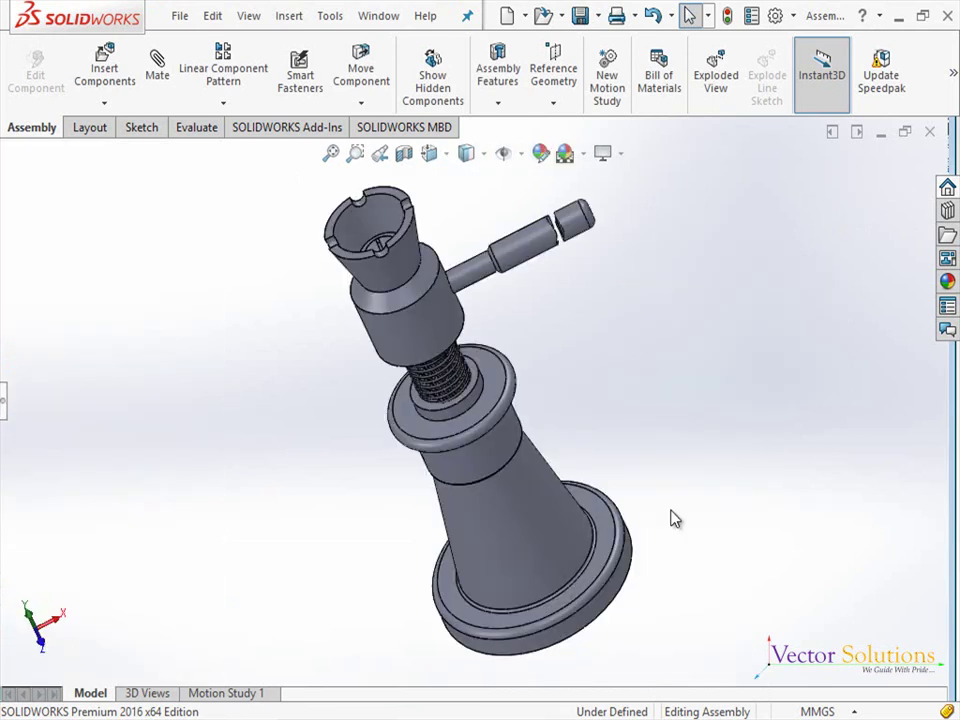